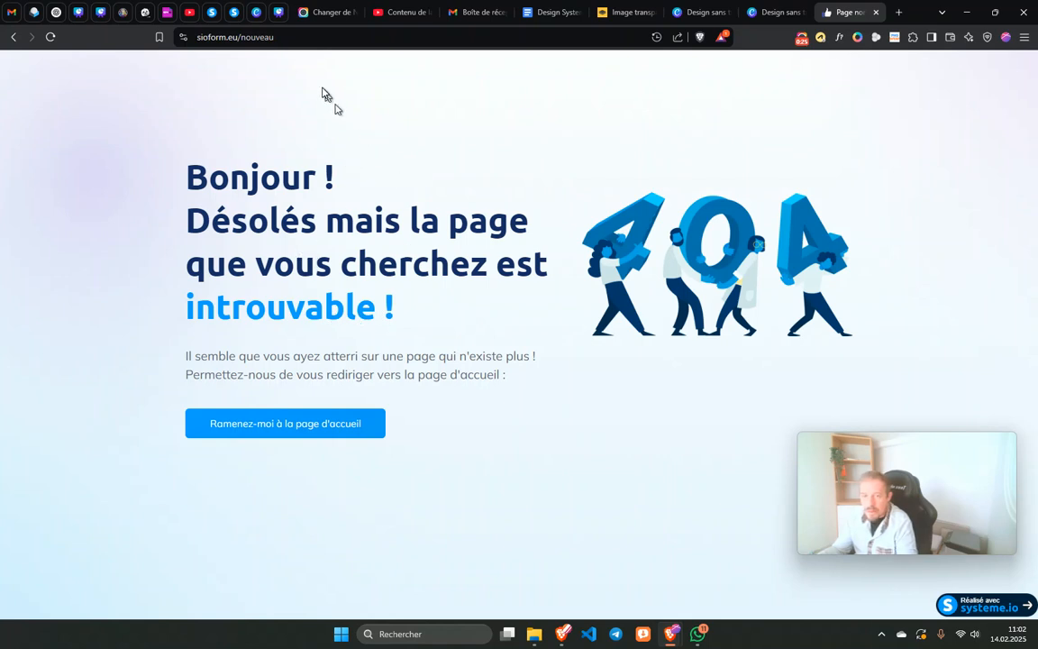
Switch to the systeme.io dashboard and open the custom domains page in the account settings.
left_click(212, 11)
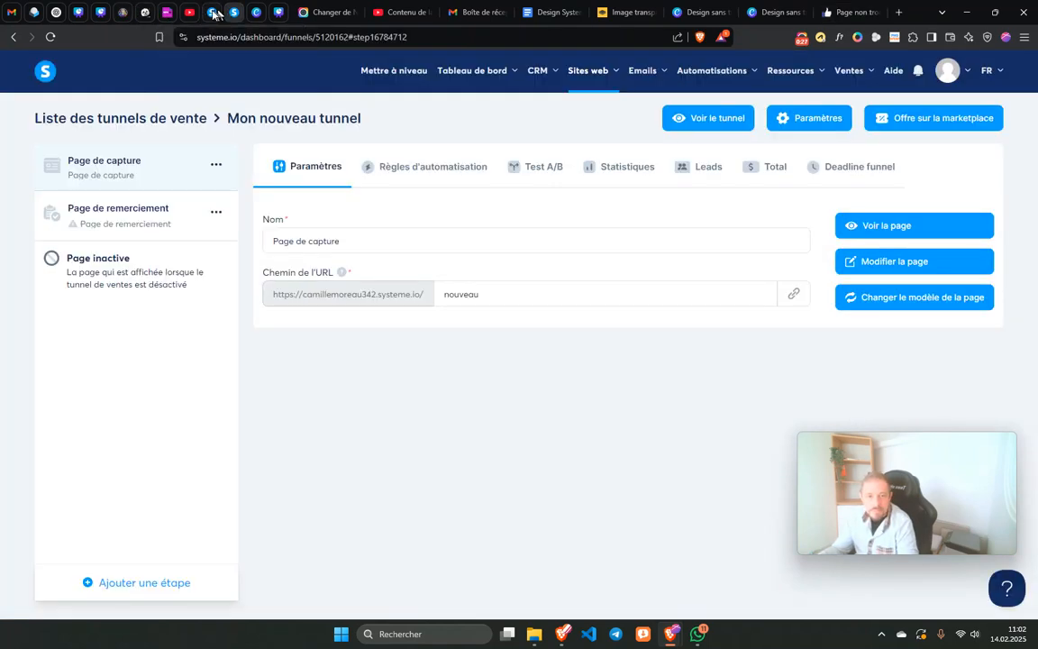
mouse_move(947, 72)
left_click(932, 110)
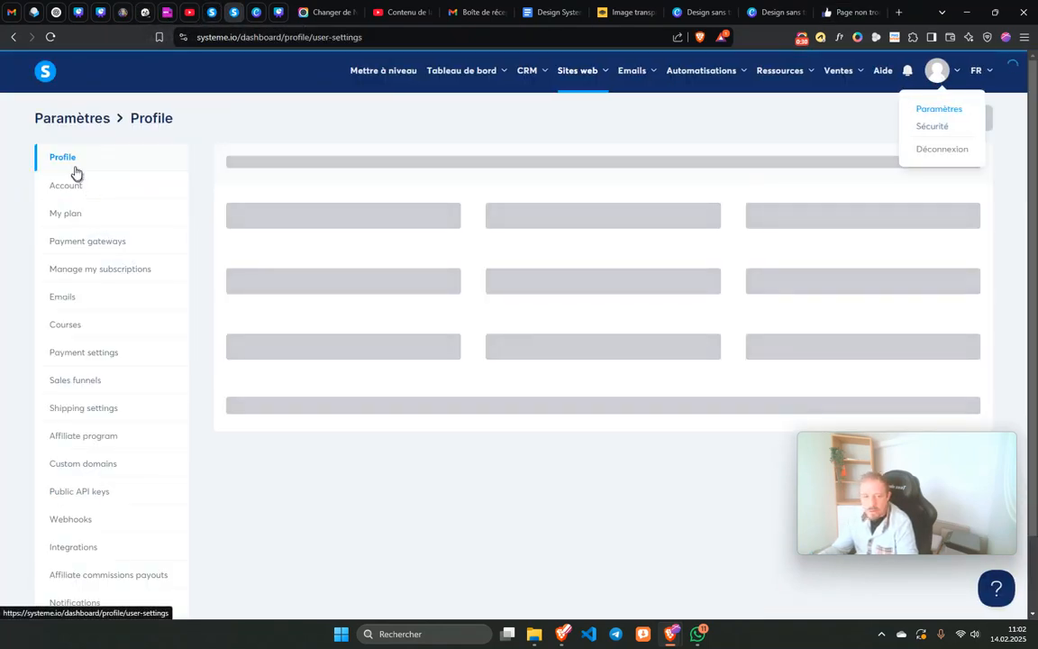
left_click(82, 464)
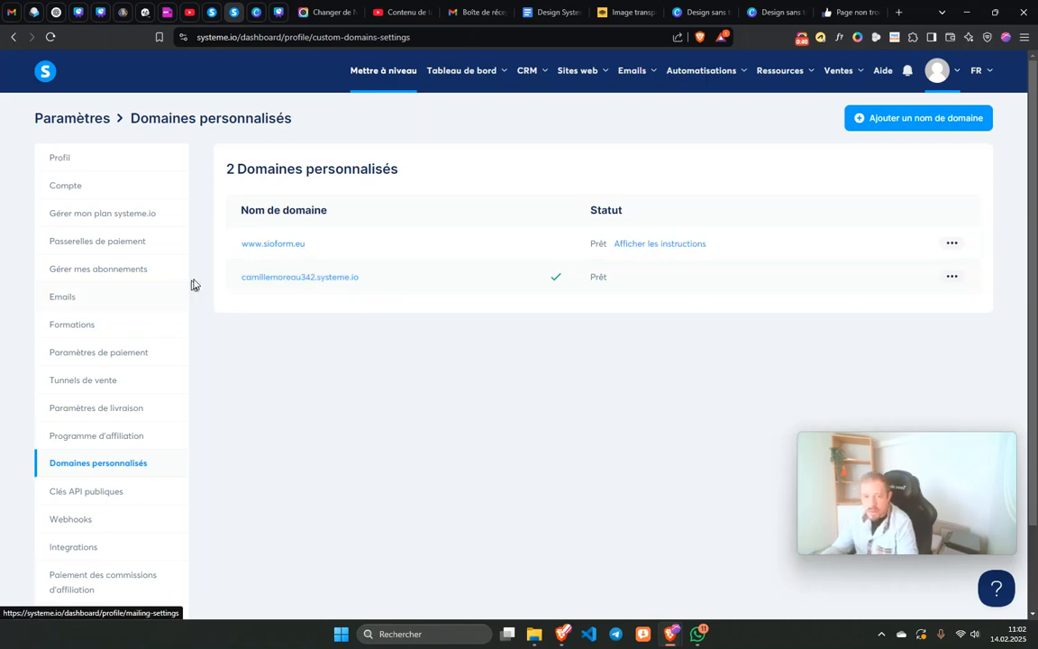
left_click(952, 242)
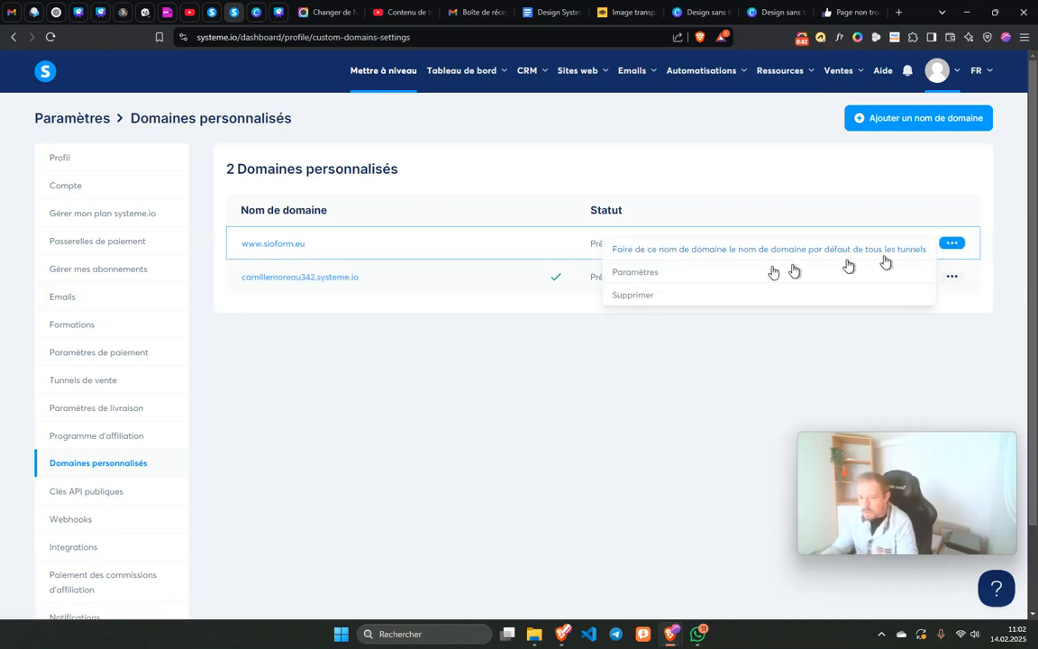
left_click(627, 272)
left_click(343, 246)
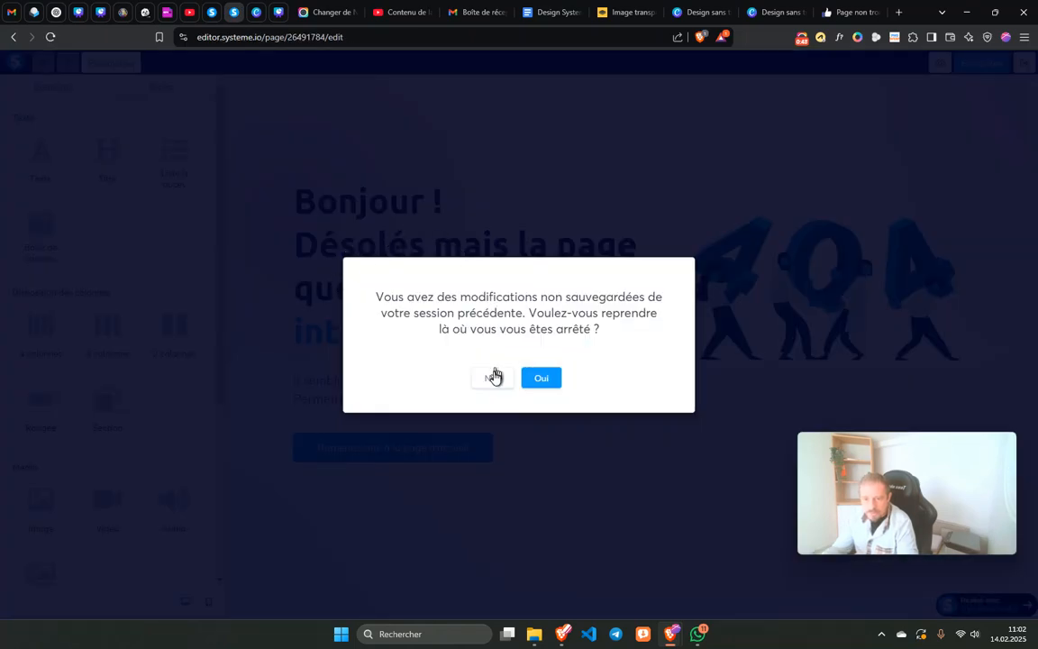
left_click(495, 376)
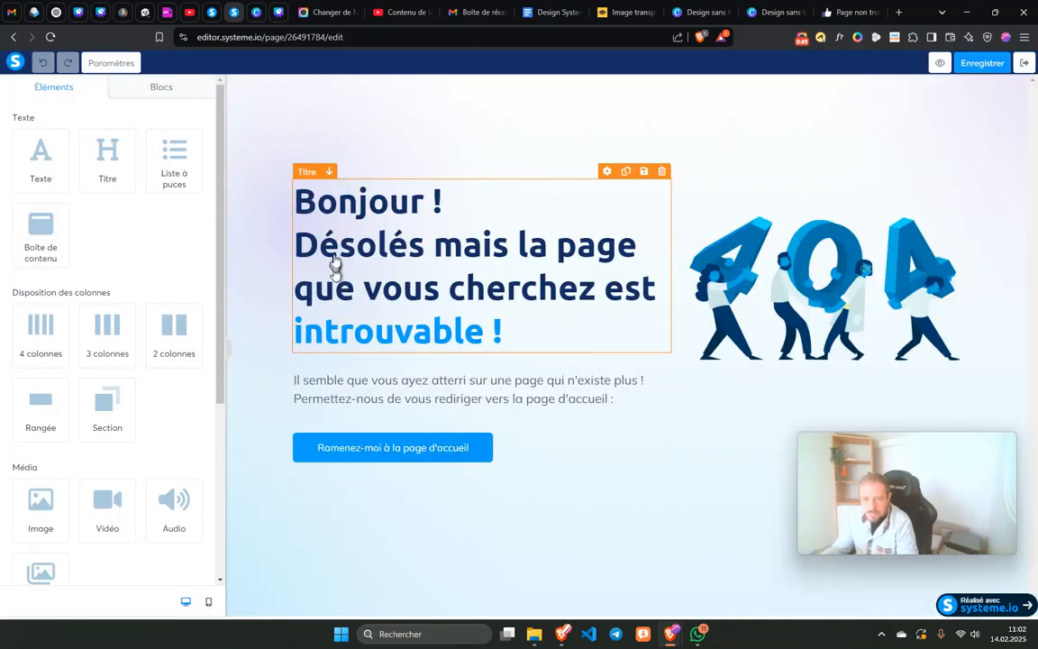
left_click(379, 446)
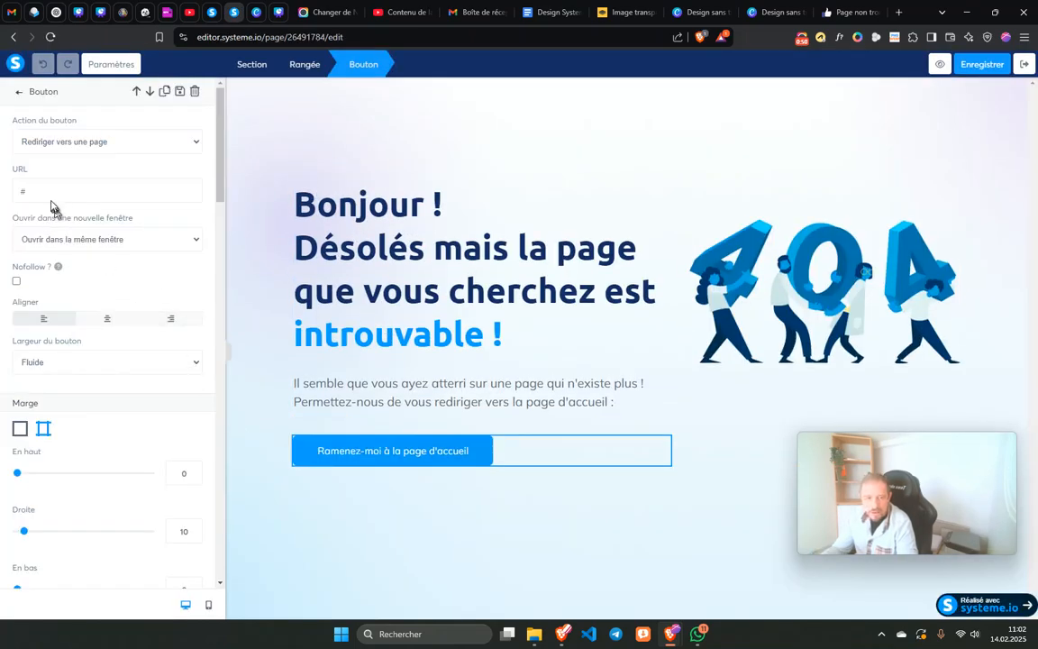
type("https://www.sioform.eu/nouveau")
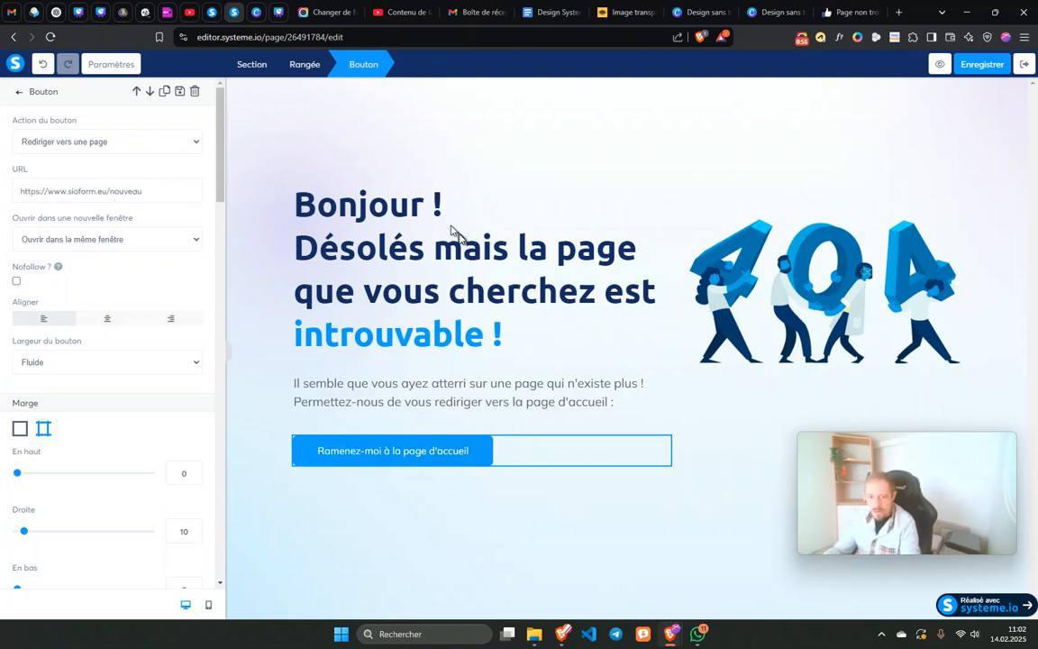
key("Escape")
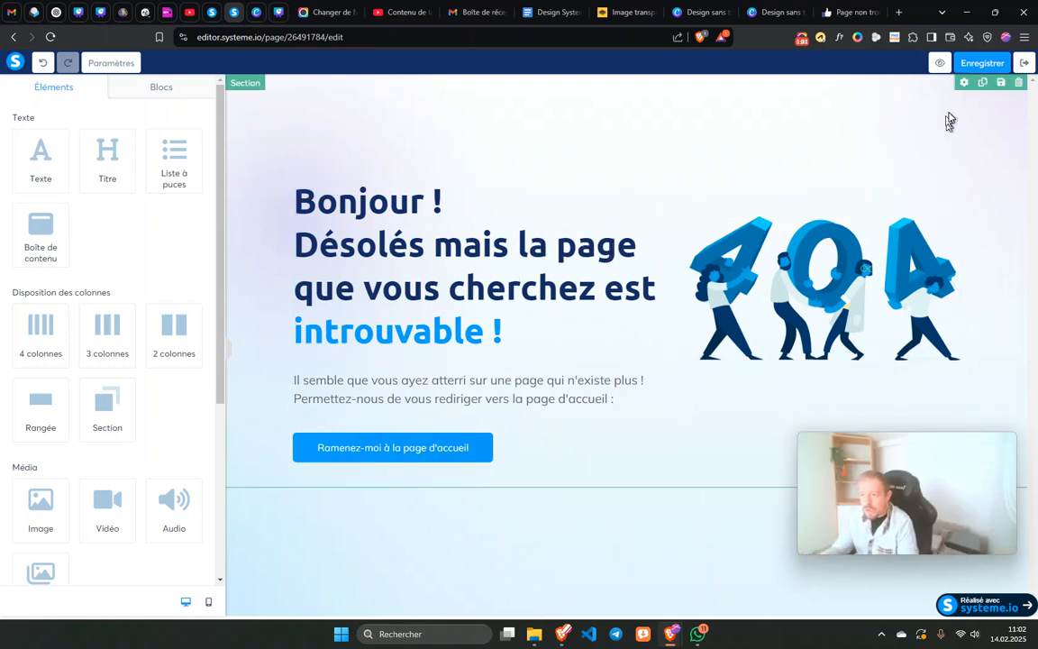
left_click(1025, 63)
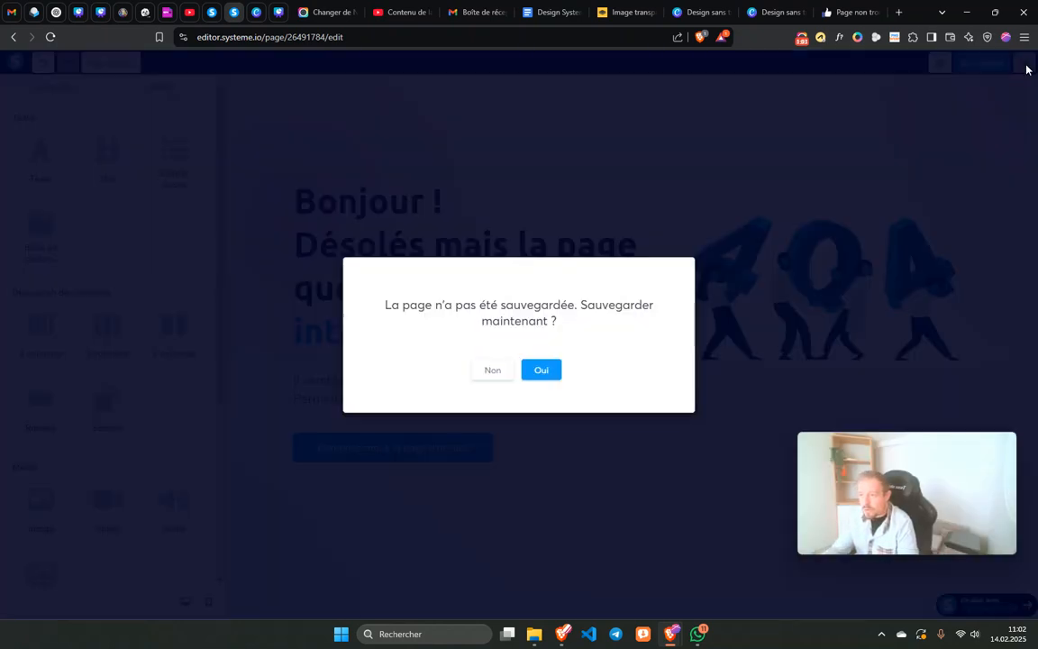
left_click(507, 370)
left_click(568, 130)
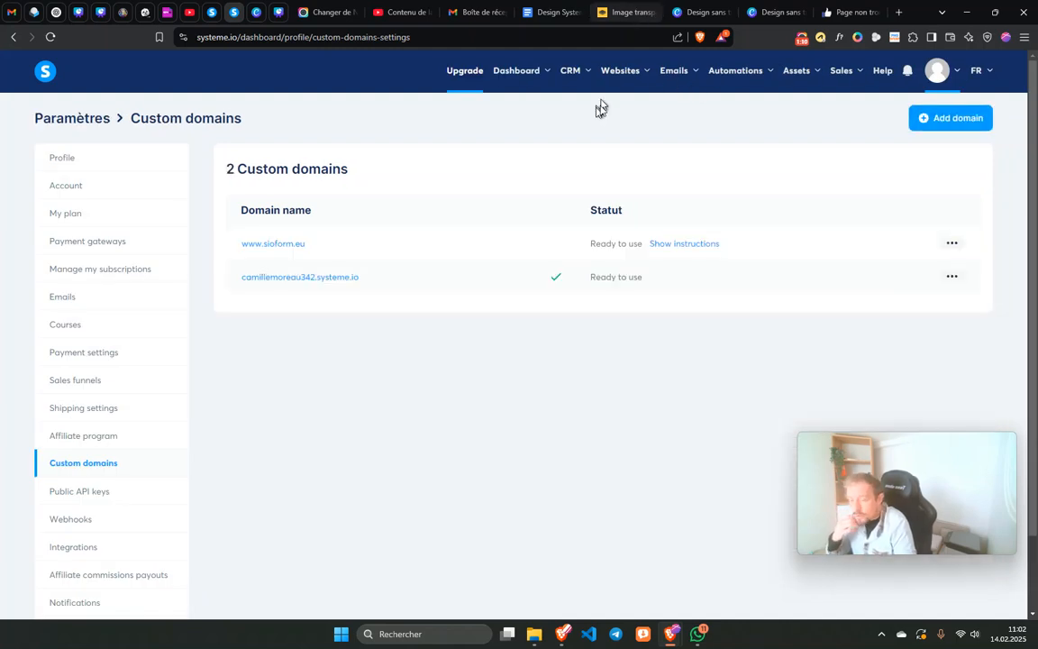
Open the blog list and copy the home page URL of Blog-tunnel-0001.
mouse_move(599, 72)
left_click(583, 128)
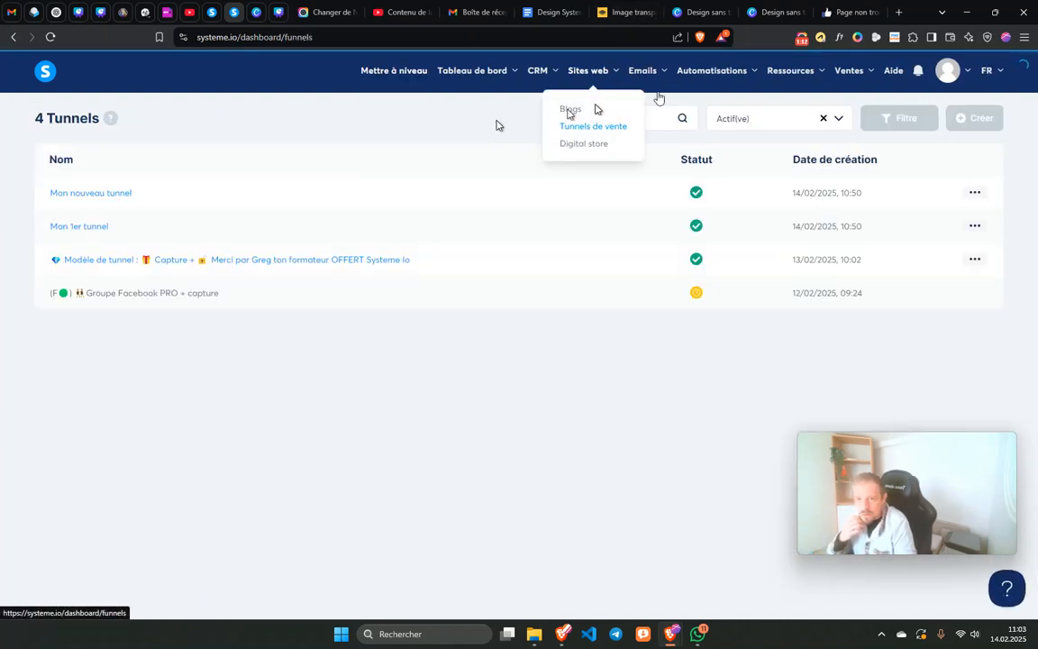
mouse_move(772, 76)
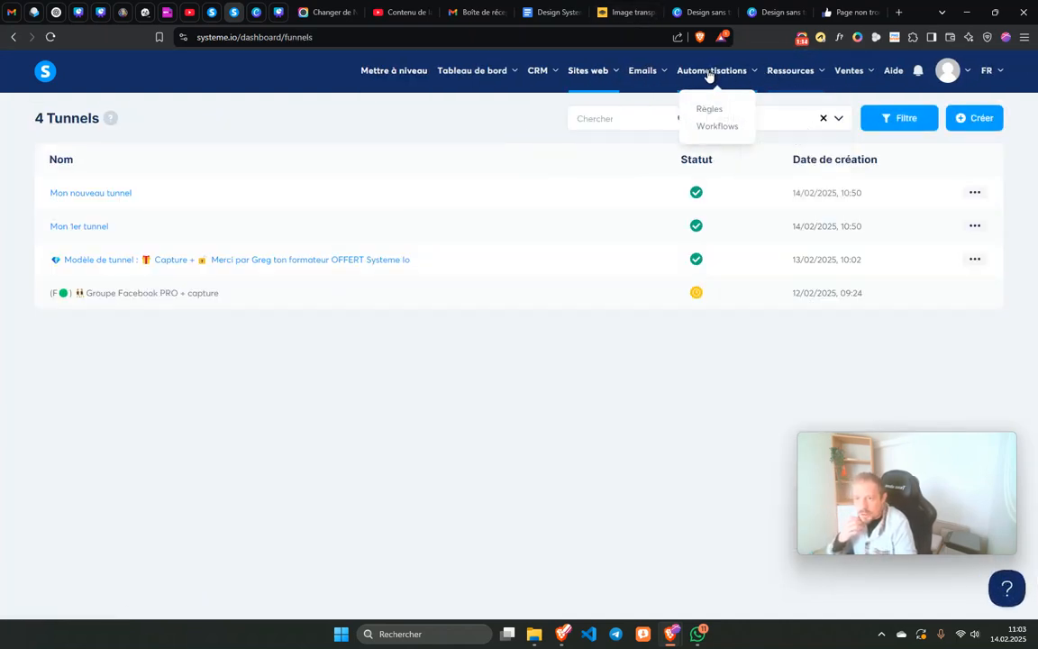
mouse_move(693, 79)
mouse_move(600, 80)
left_click(573, 110)
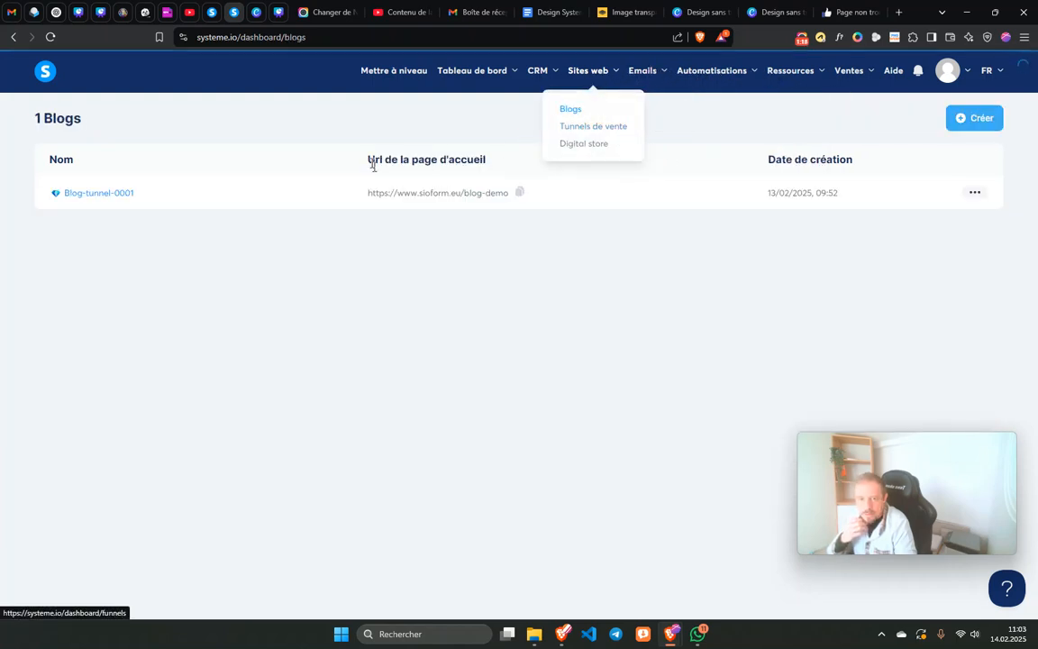
left_click(519, 193)
Open the capture page of the "Mon nouveau tunnel" funnel in the page editor.
mouse_move(596, 88)
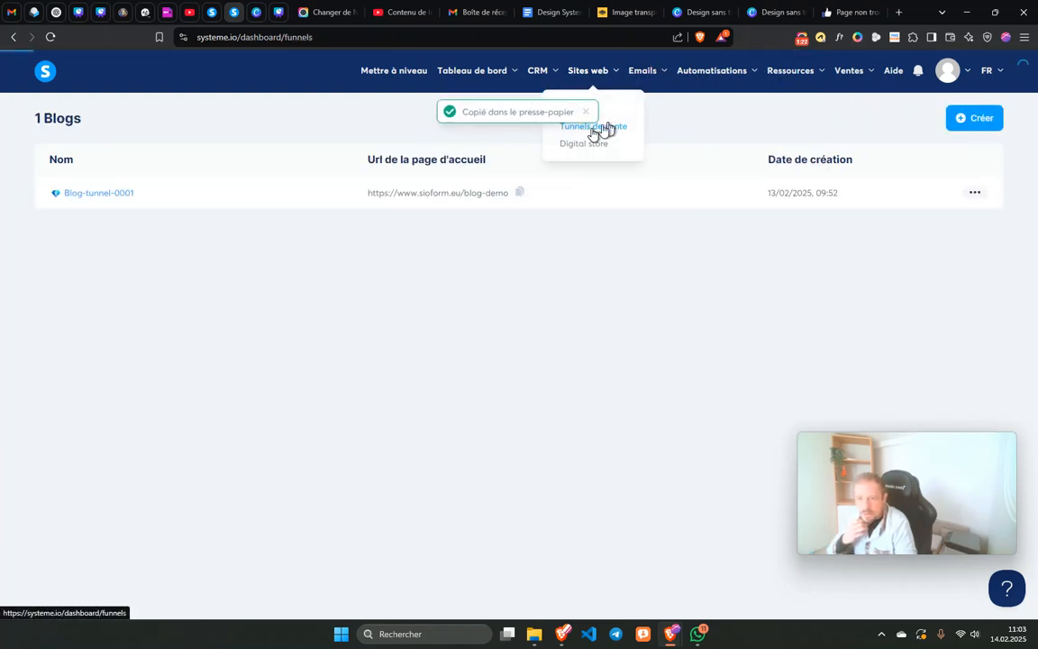
left_click(609, 128)
left_click(95, 202)
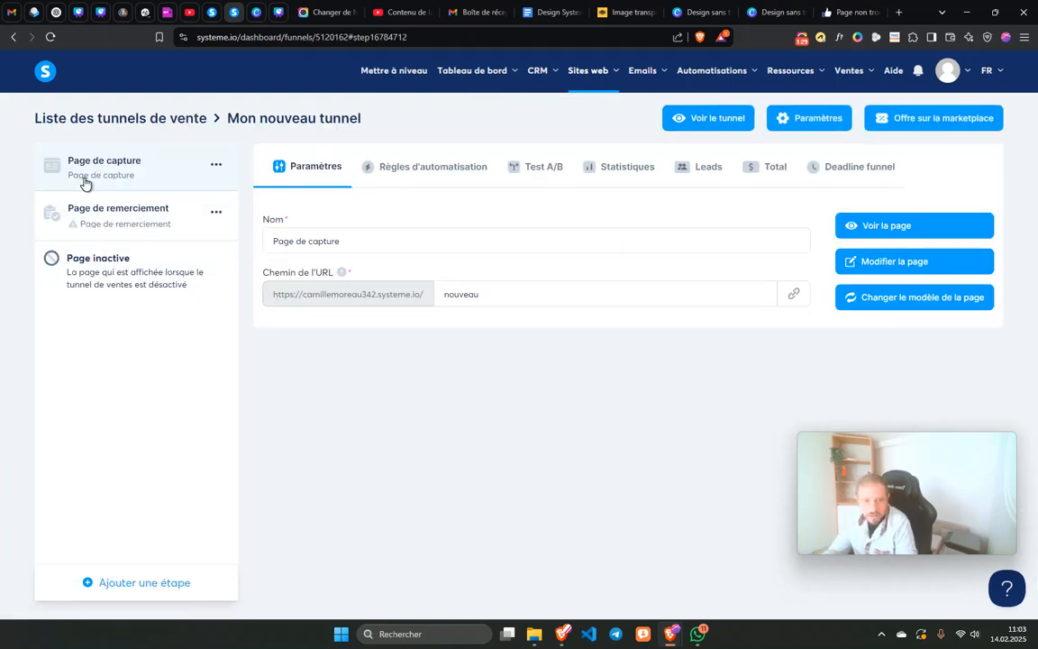
left_click(851, 262)
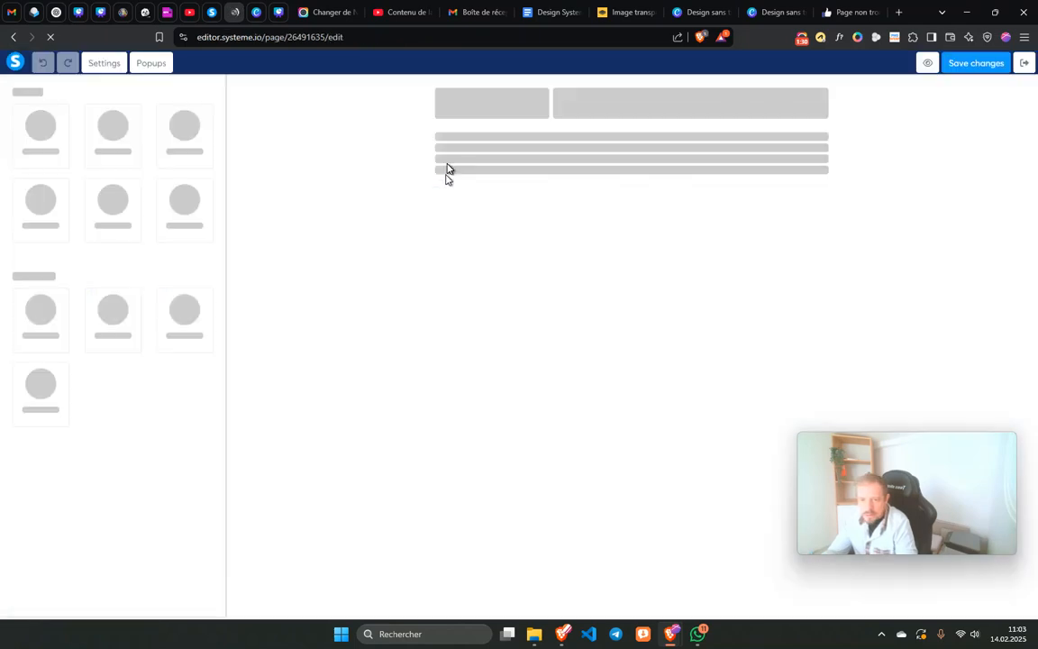
Add a countdown above the page header and give it a fixed end date of 13/02/2025.
scroll(129, 318, "down", 6)
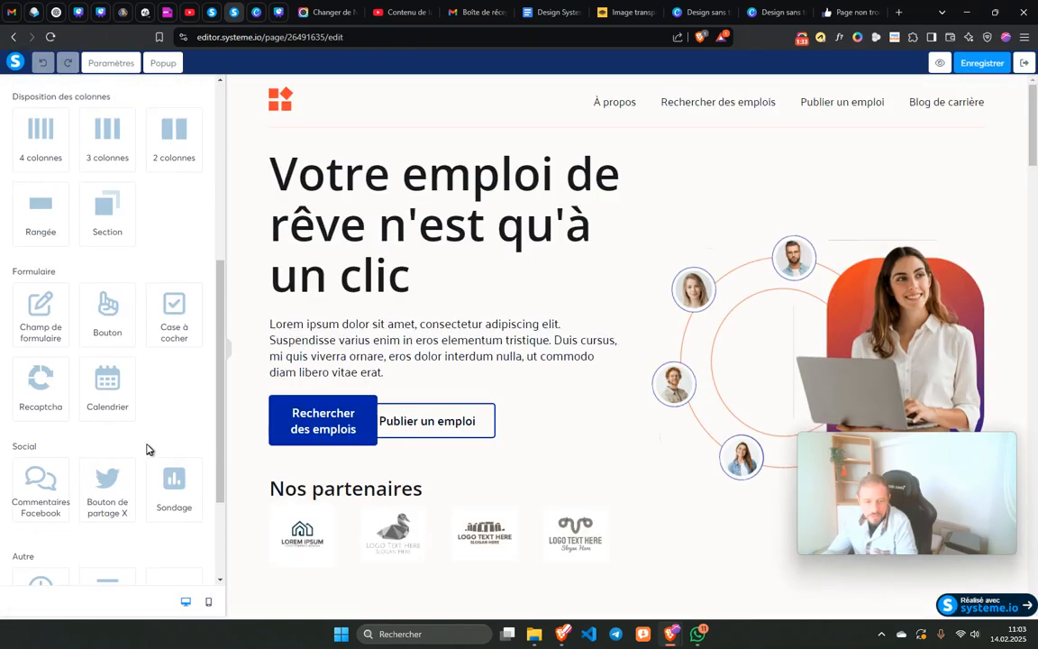
left_click_drag(38, 464, 443, 100)
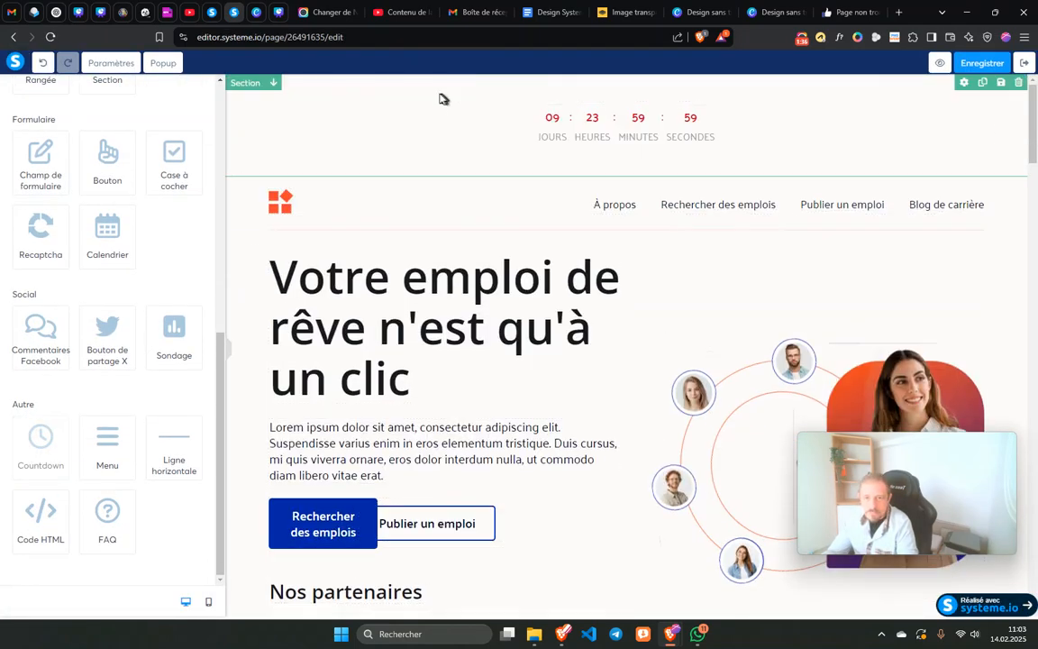
left_click(490, 126)
left_click(57, 146)
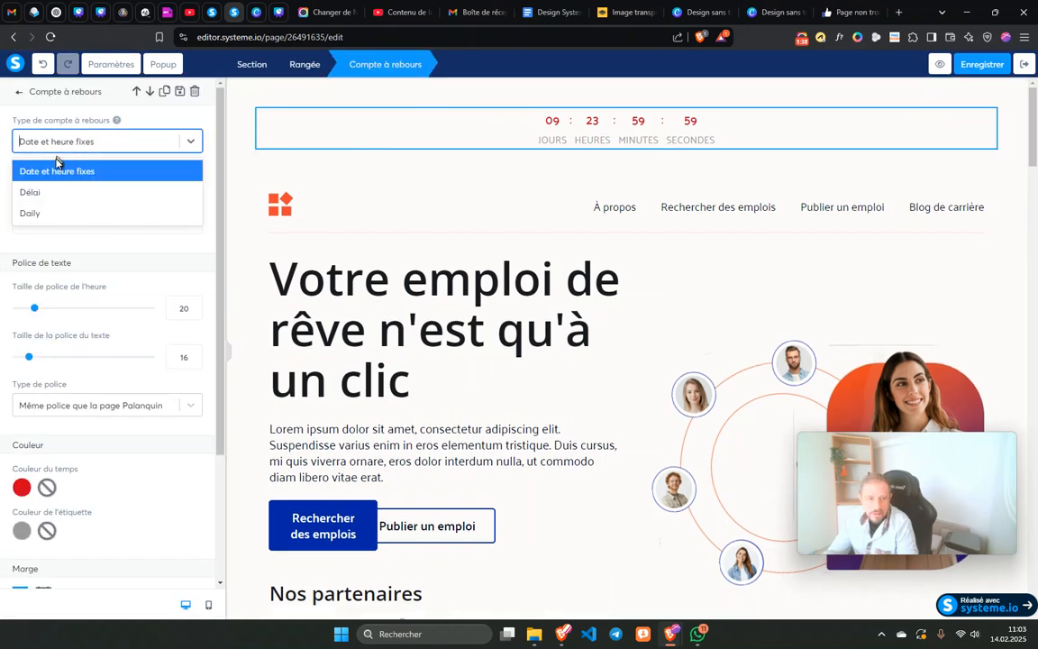
left_click(25, 171)
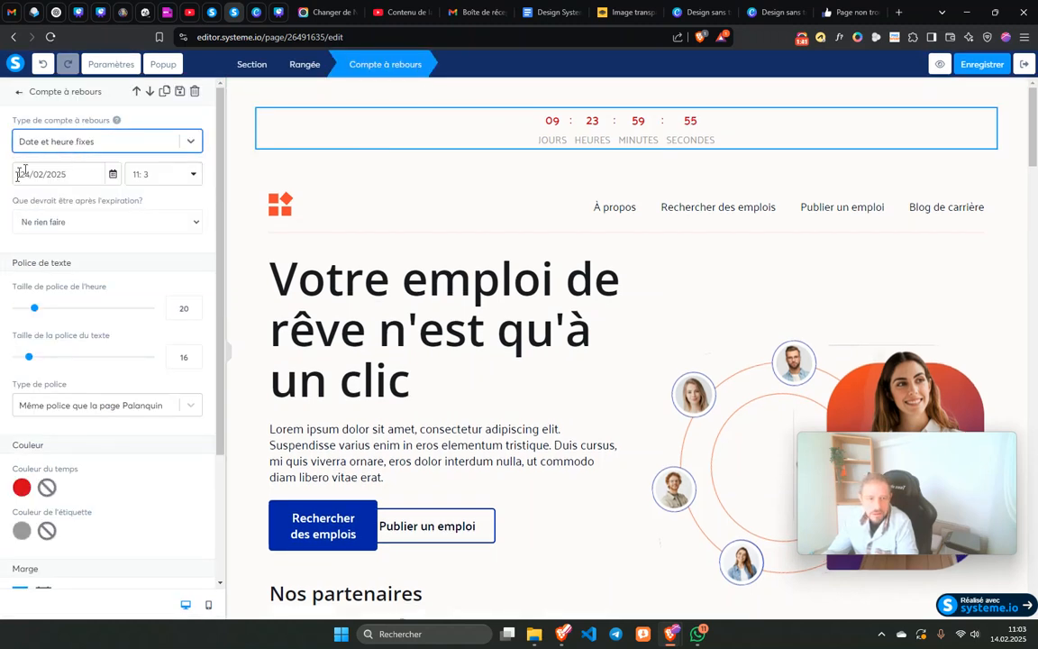
left_click(111, 176)
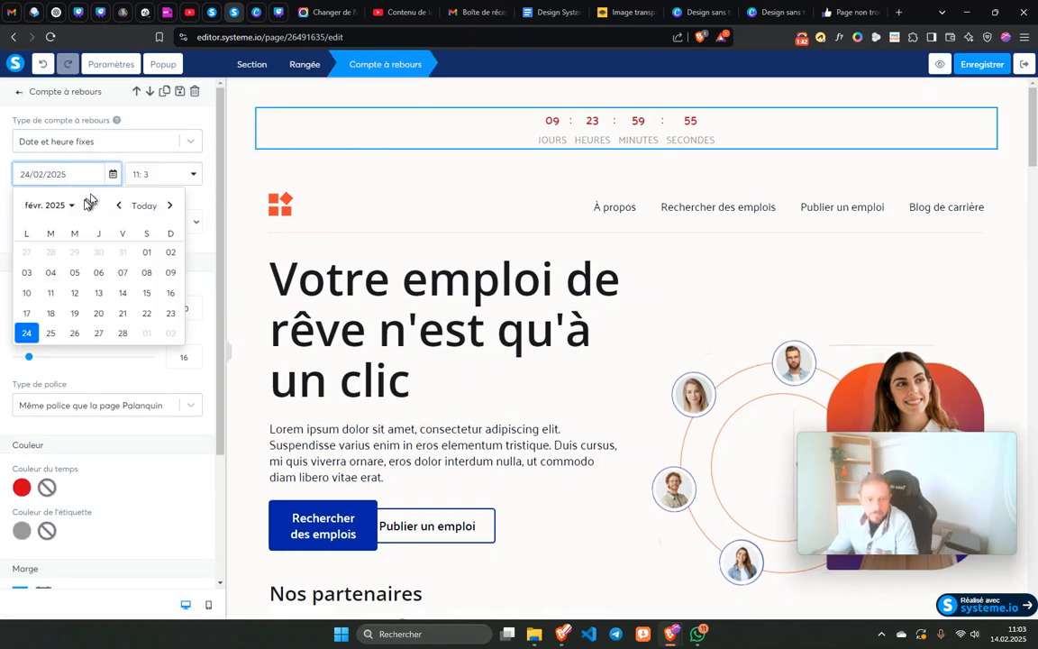
left_click(98, 294)
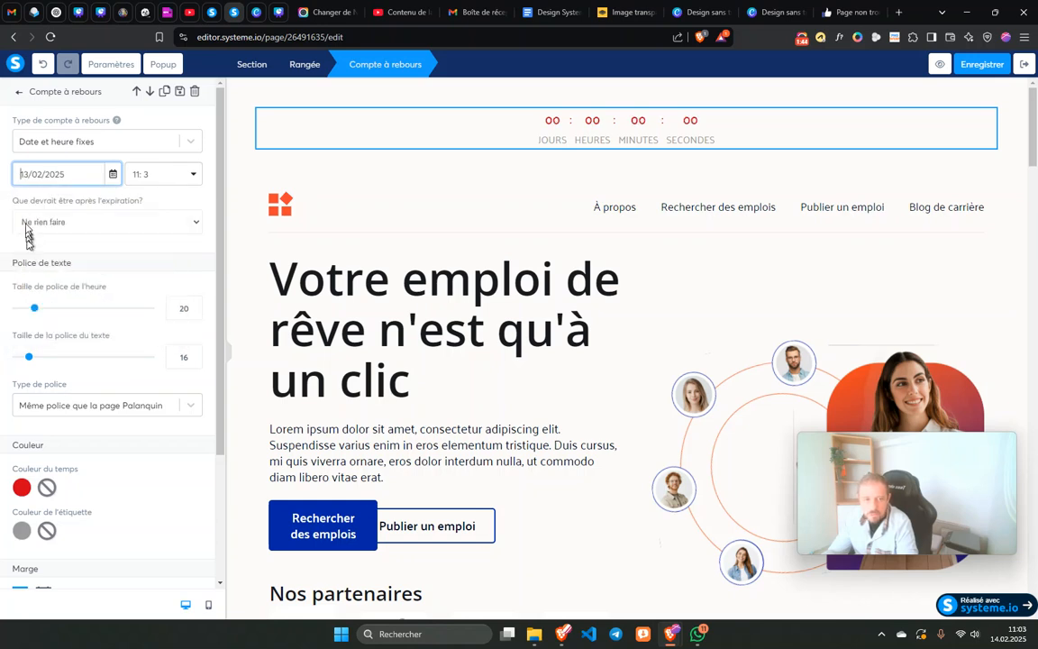
left_click(69, 222)
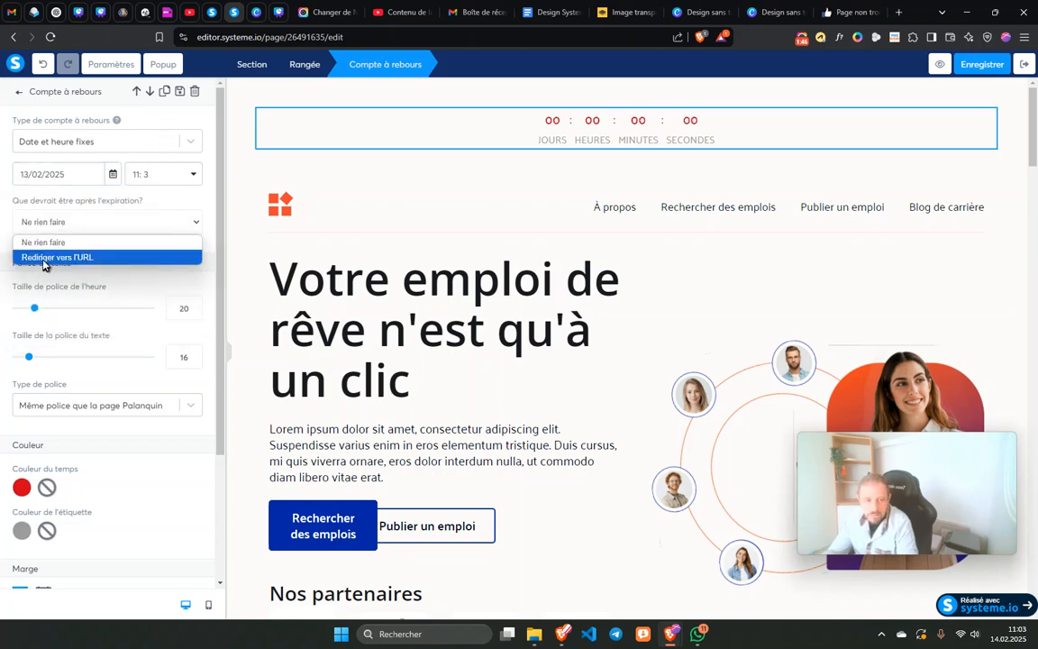
left_click(47, 257)
left_click(38, 225)
left_click(41, 257)
left_click(34, 271)
key("ctrl+v")
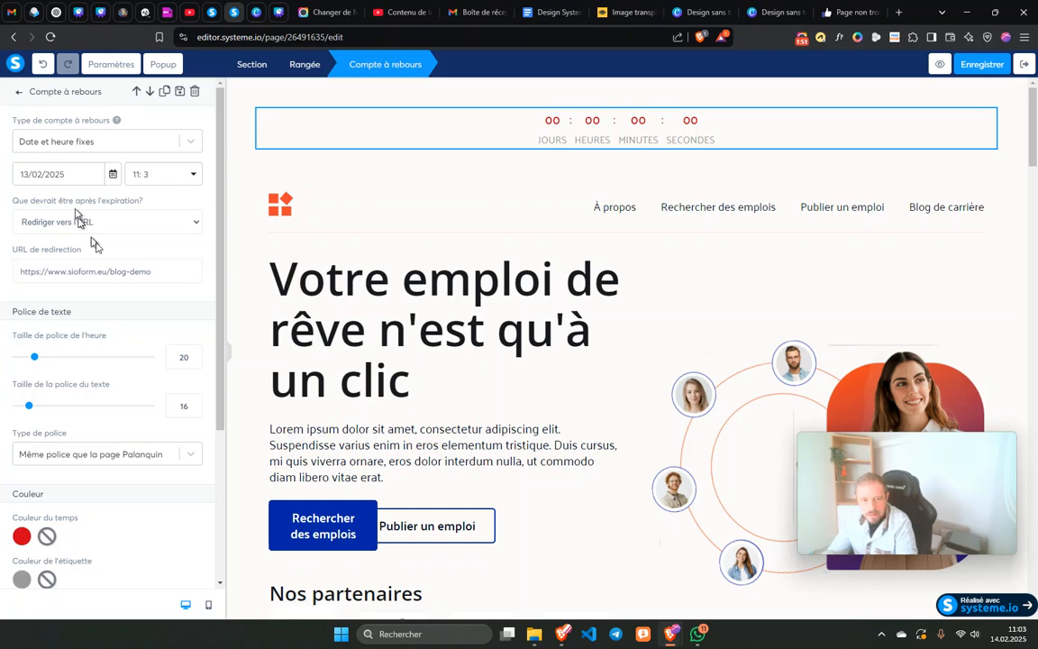
left_click(268, 162)
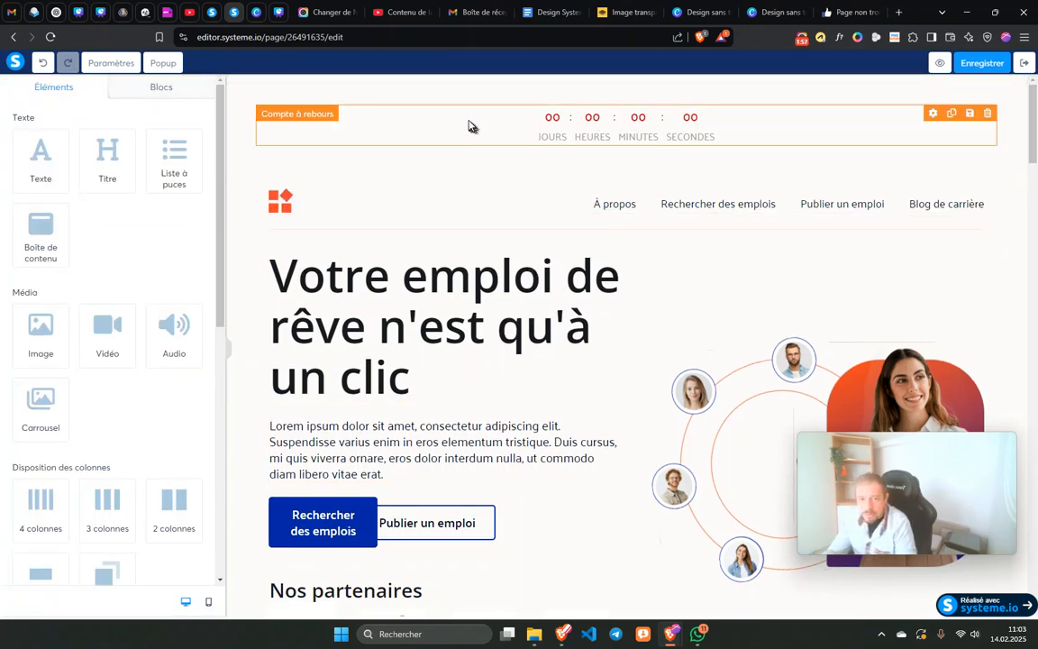
left_click(764, 99)
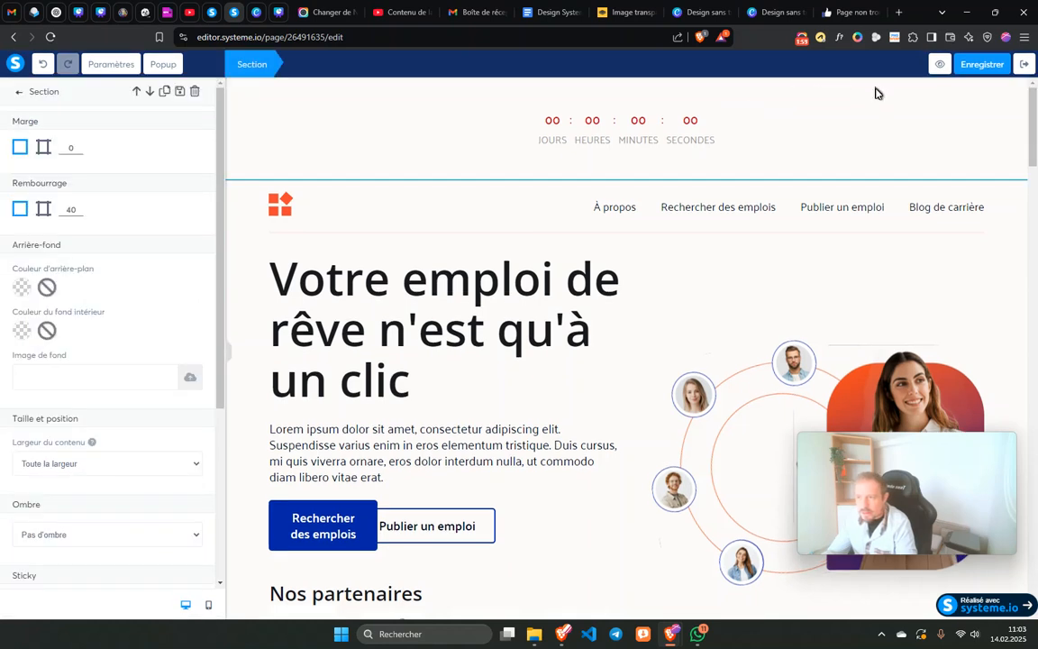
left_click(964, 91)
left_click(1000, 82)
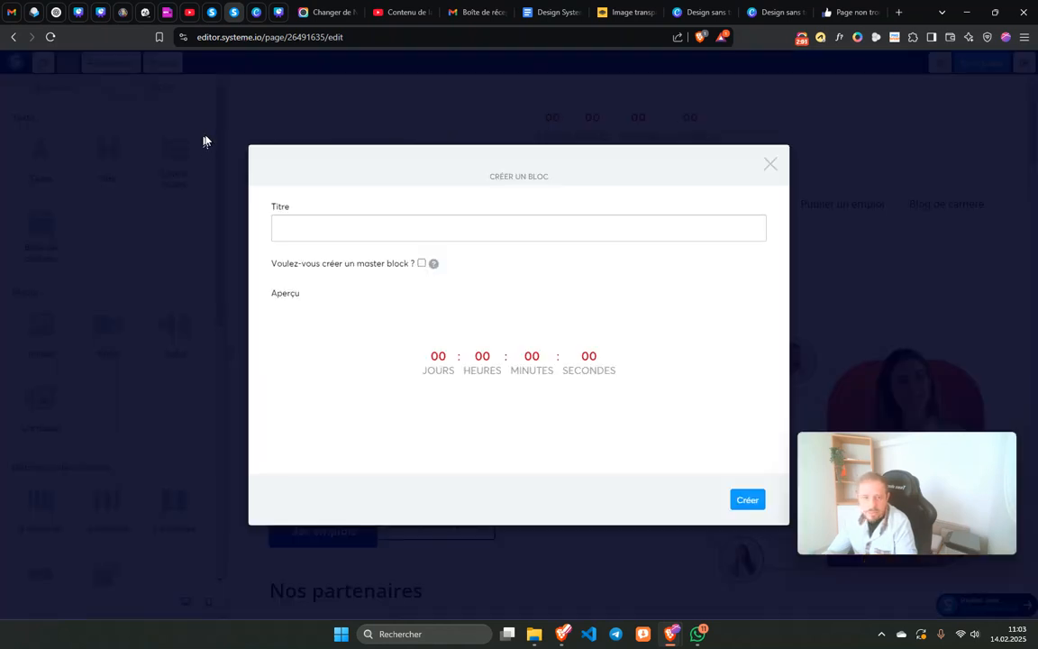
left_click(296, 227)
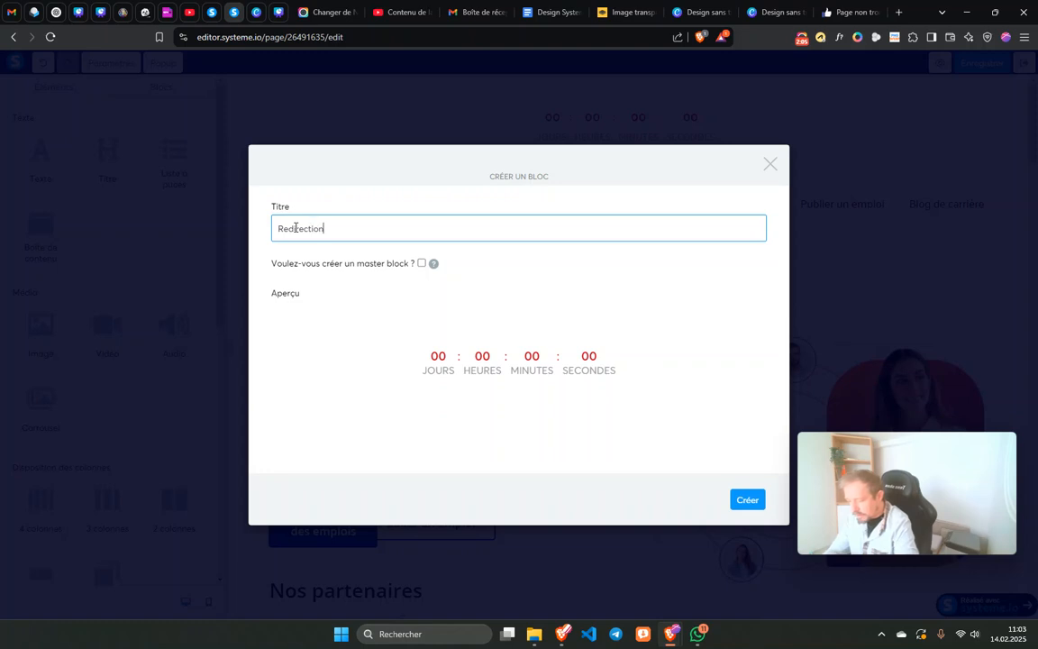
type("Redirection")
key("ctrl+v")
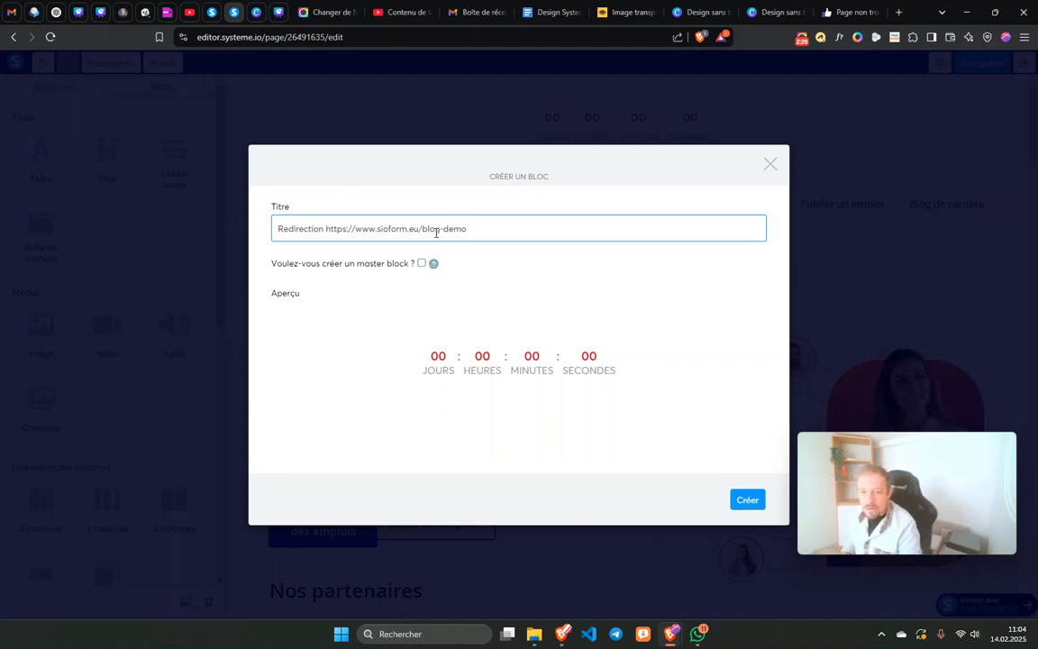
left_click(422, 264)
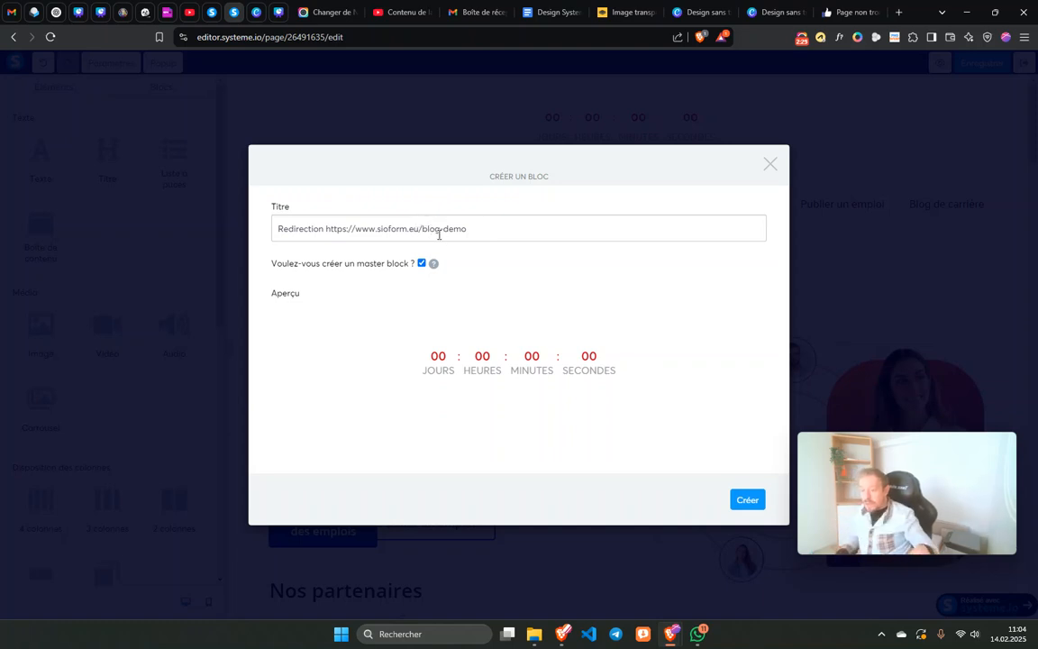
left_click(745, 505)
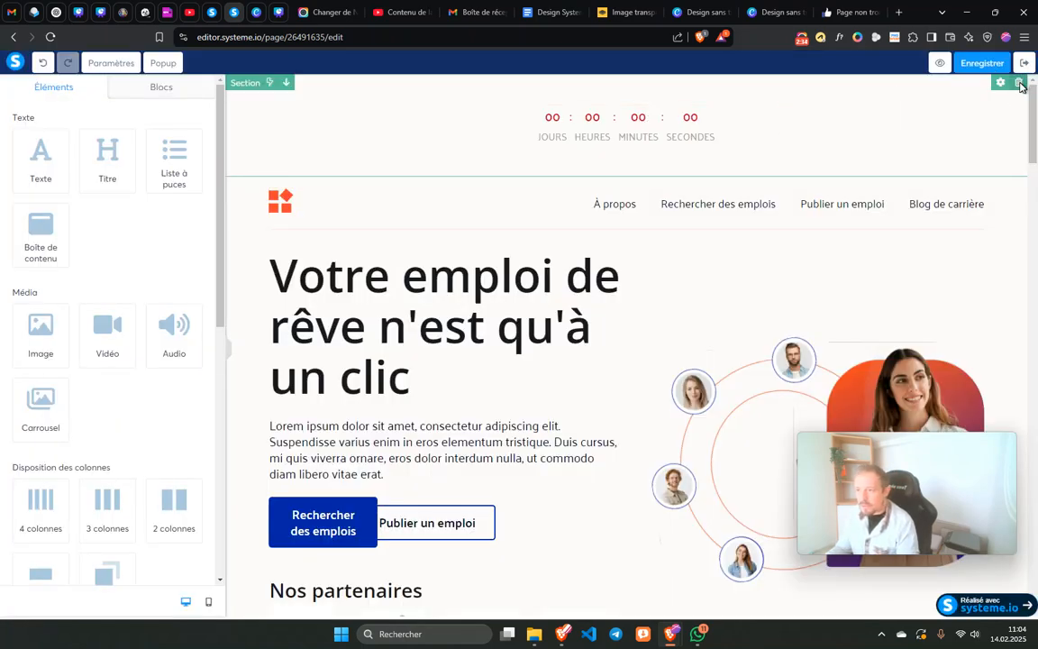
Delete the countdown section from the capture page and leave the editor without saving the page.
left_click(1019, 83)
left_click(564, 110)
left_click(1024, 63)
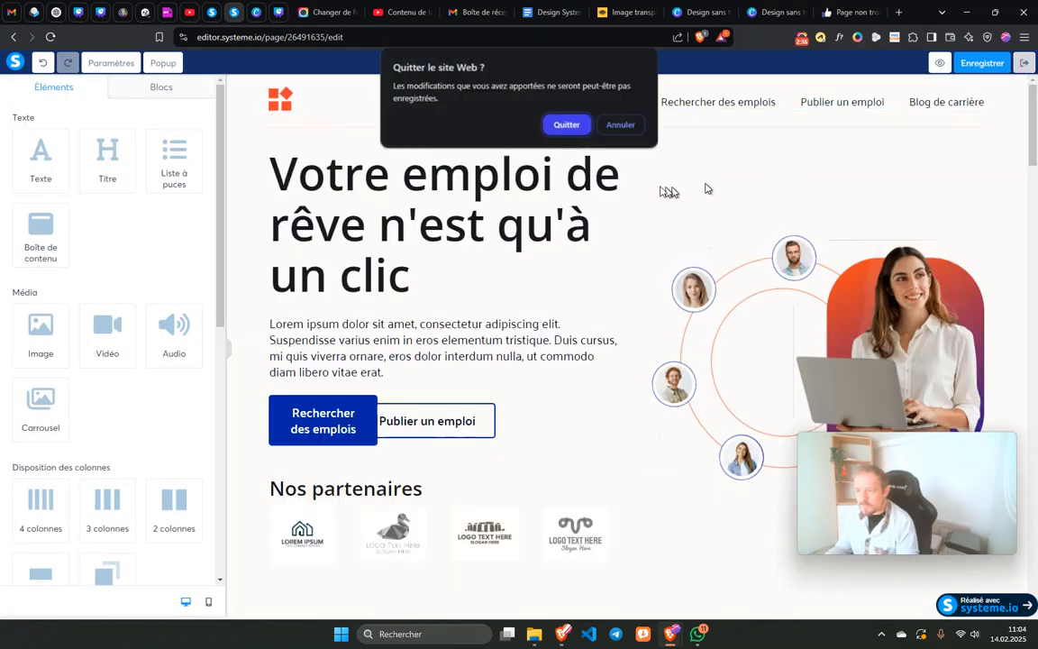
left_click(551, 125)
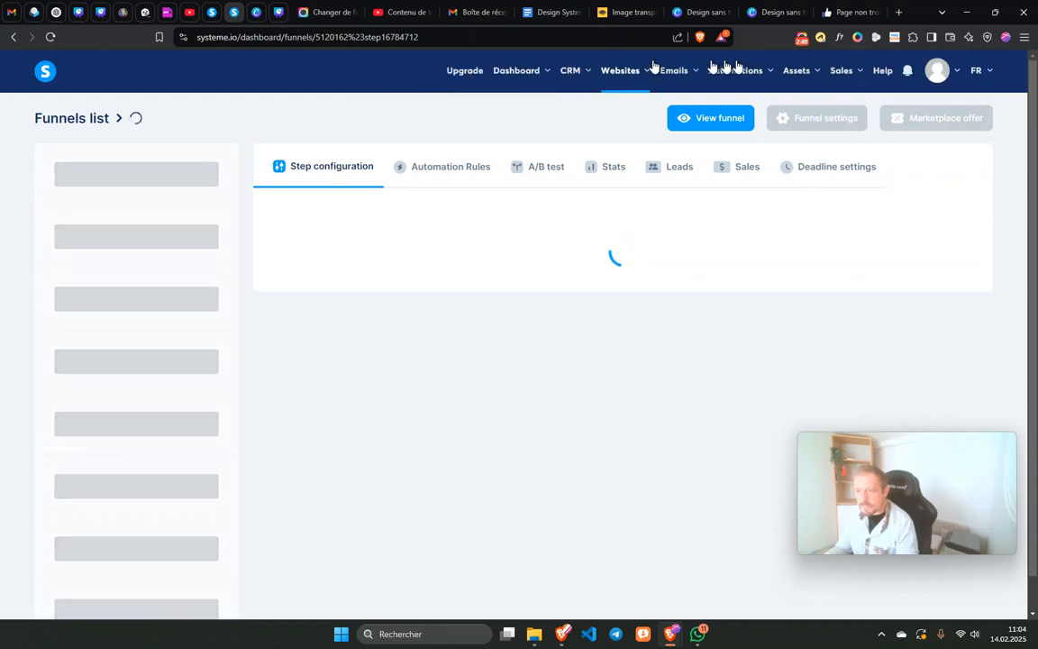
mouse_move(941, 78)
left_click(940, 109)
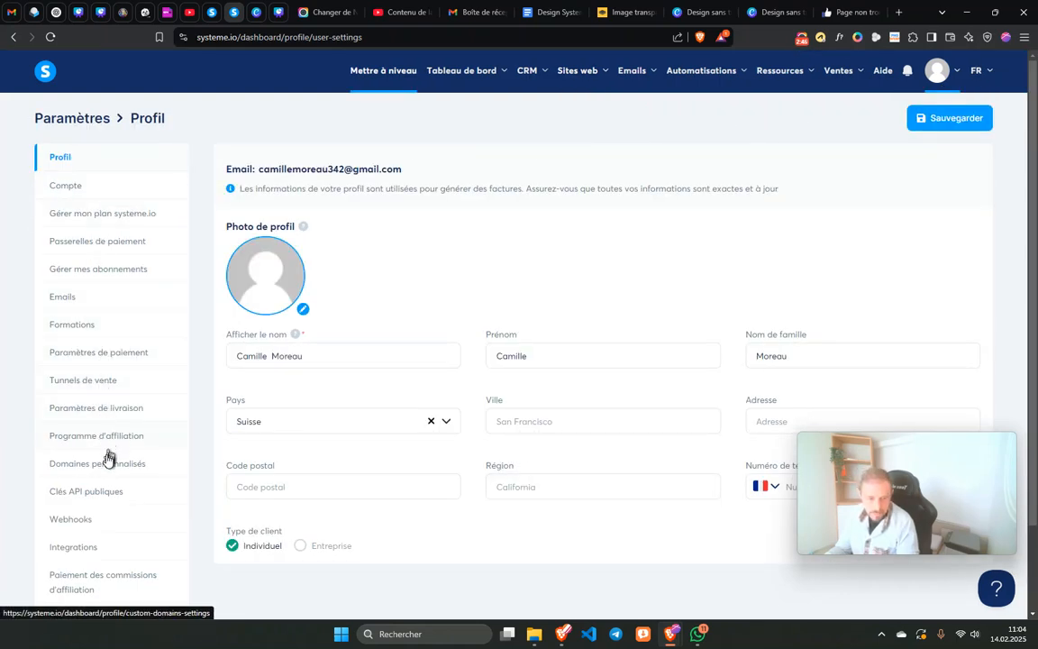
scroll(101, 397, "down", 1)
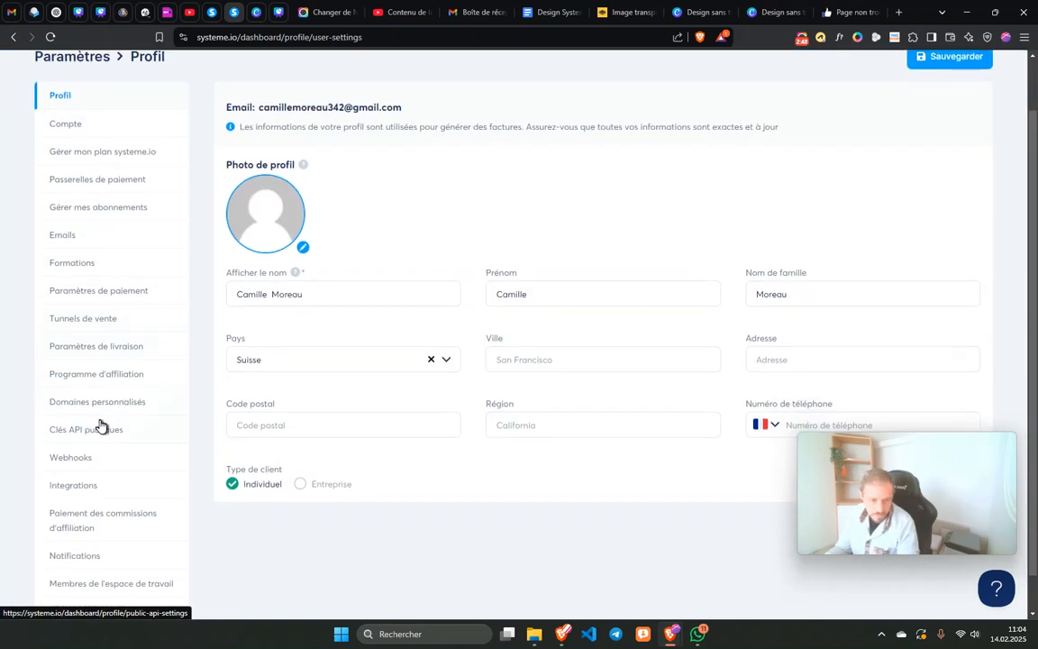
left_click(99, 408)
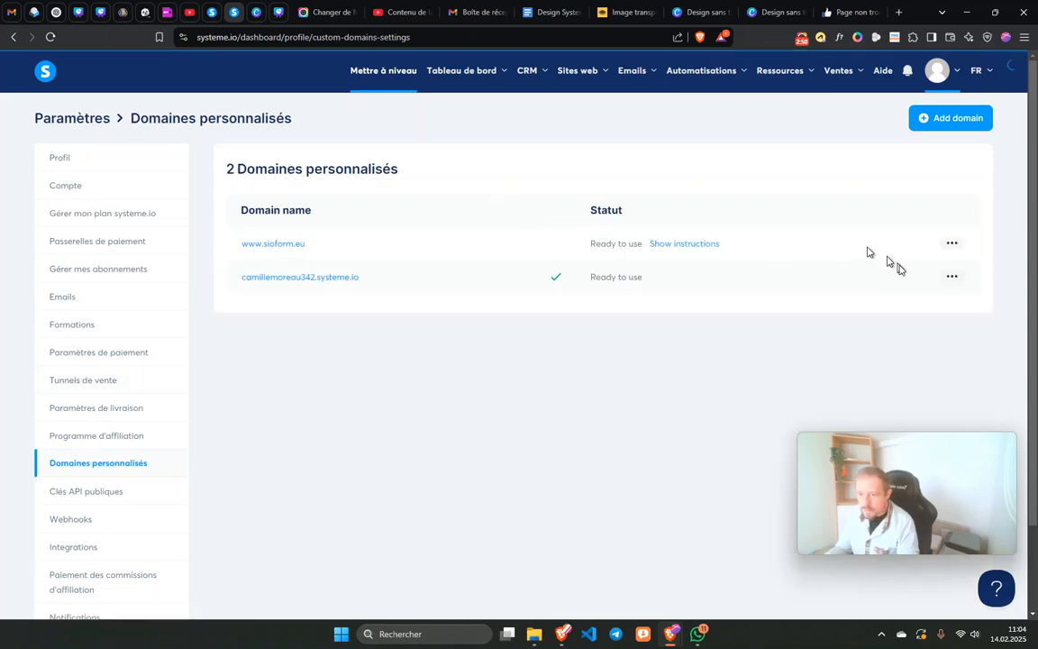
left_click(952, 243)
left_click(633, 270)
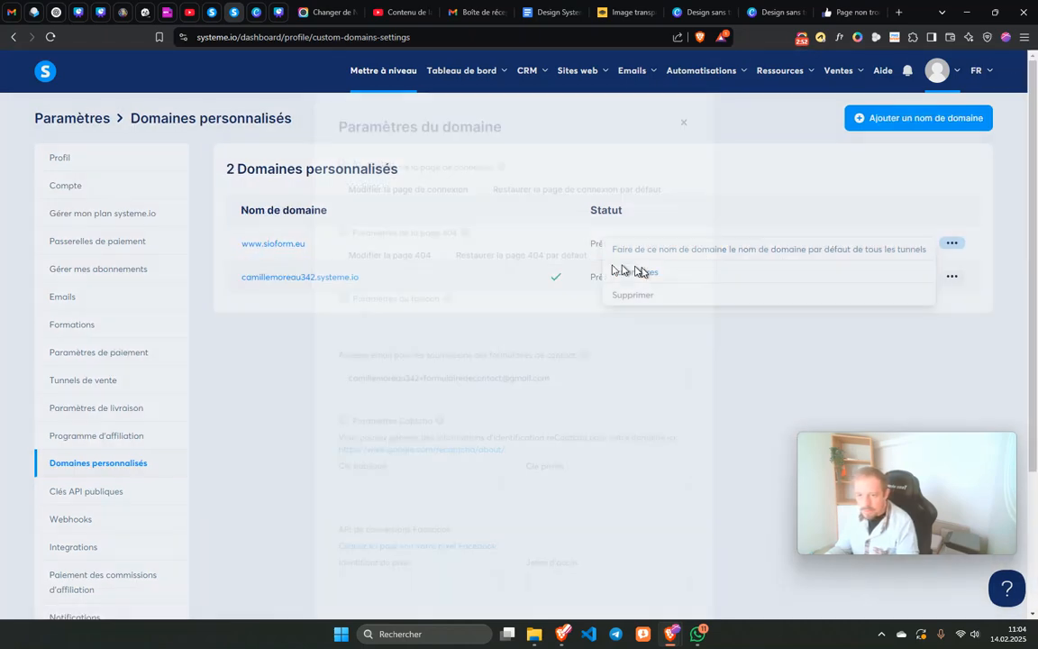
left_click(391, 255)
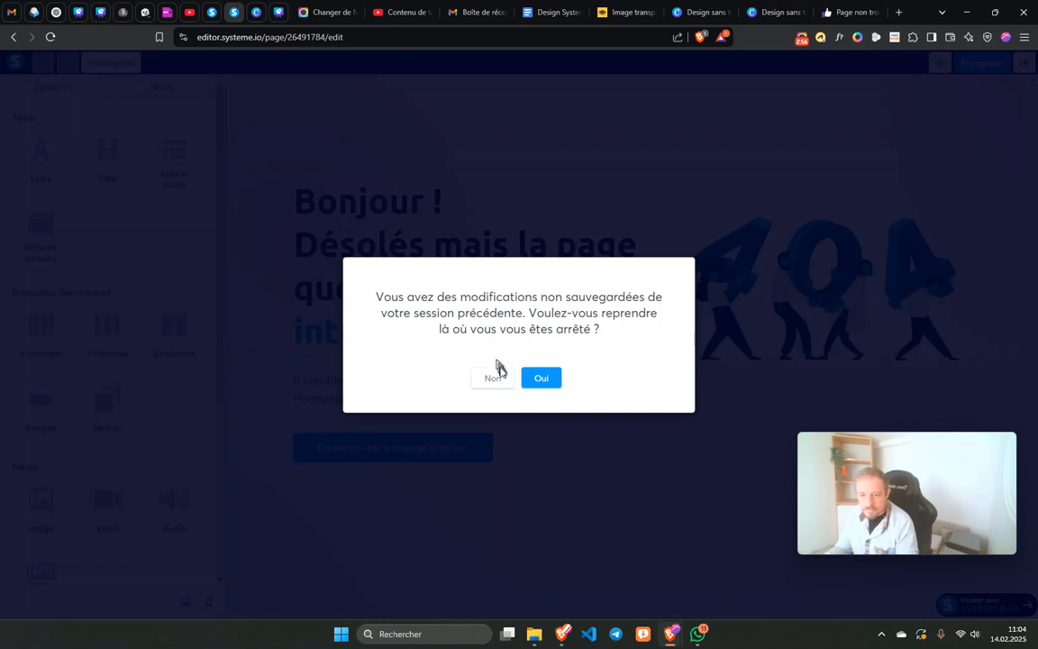
left_click(493, 377)
Delete the 404 page's content section and remove the page background image BG.png.
left_click(1016, 83)
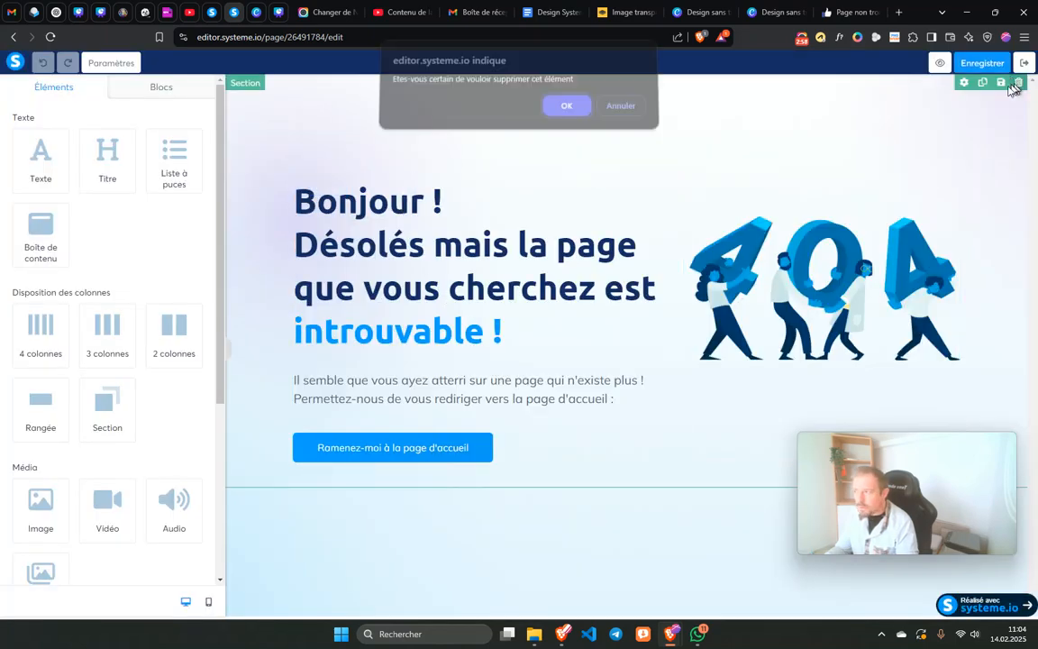
left_click(558, 107)
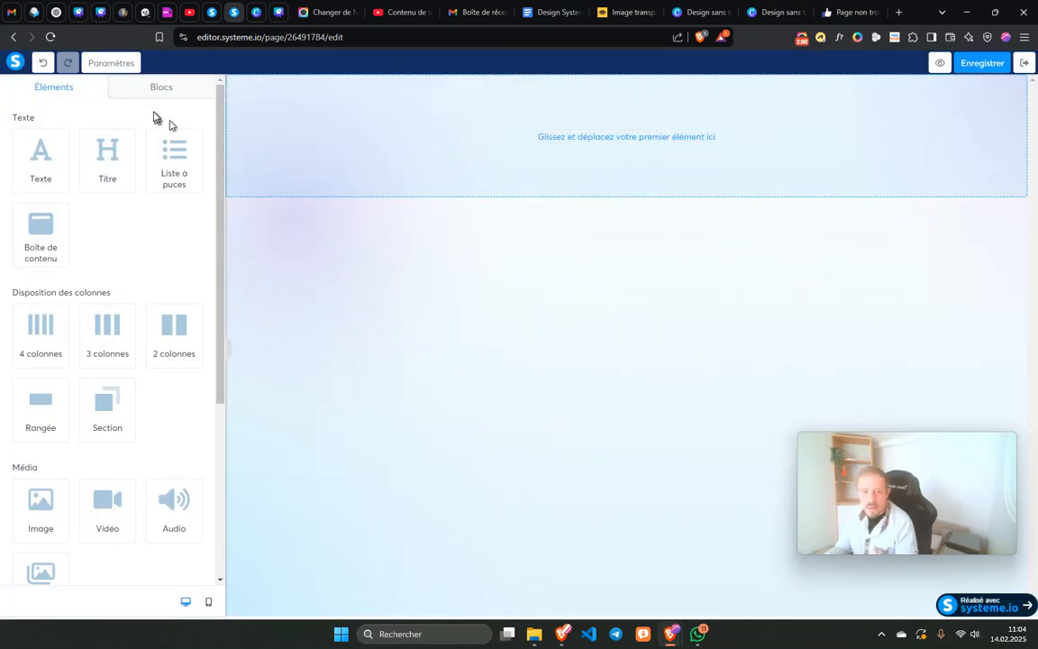
left_click(111, 63)
scroll(63, 352, "down", 3)
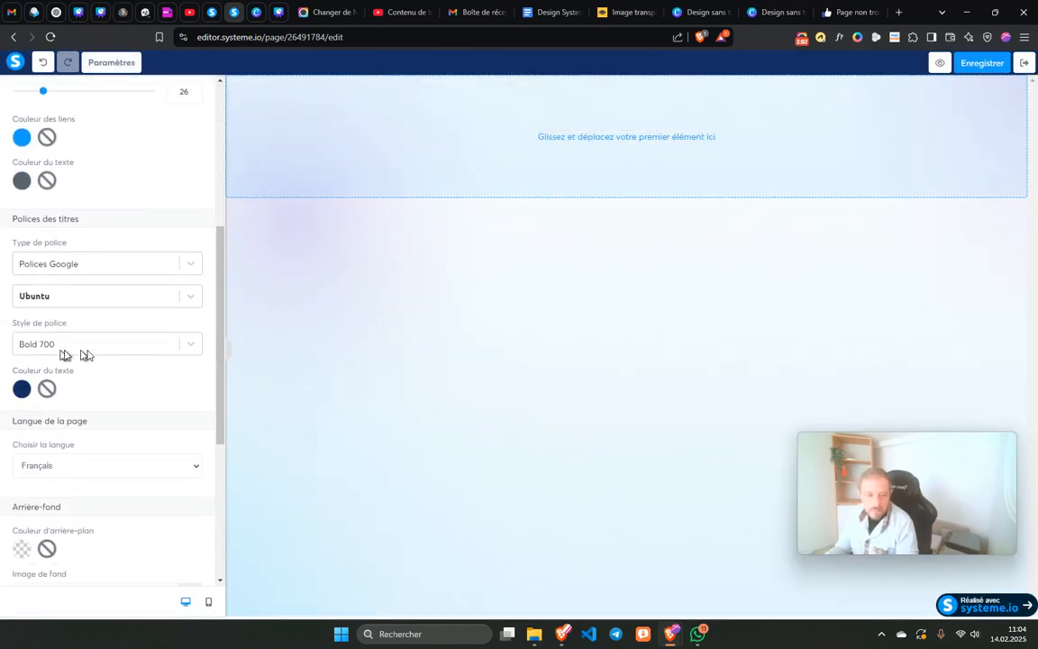
scroll(97, 445, "down", 2)
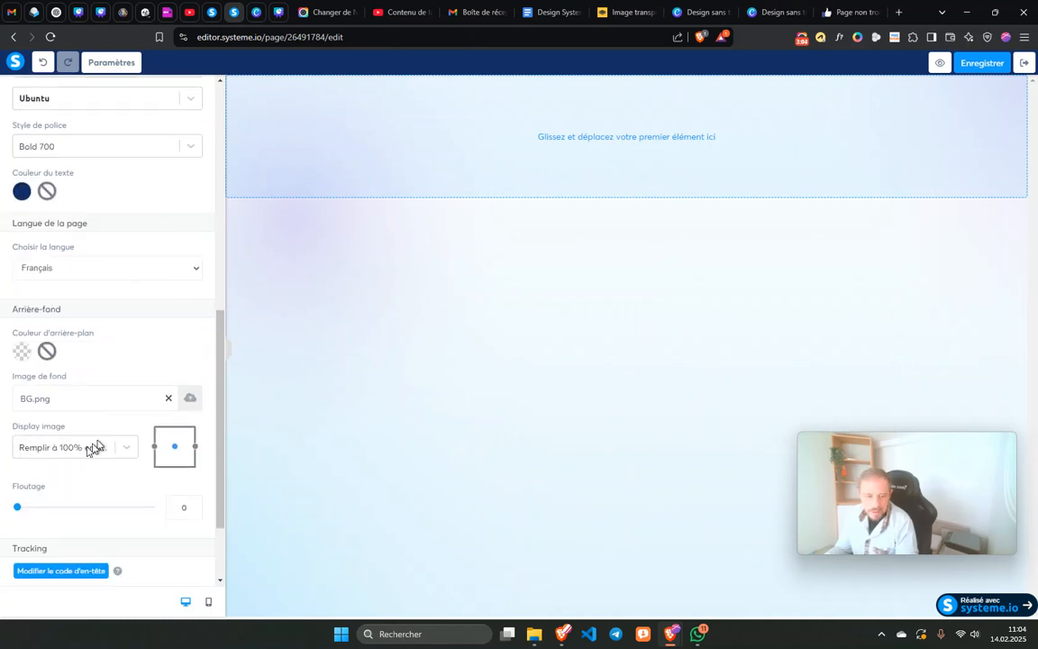
scroll(98, 445, "down", 1)
left_click(169, 370)
scroll(178, 325, "up", 3)
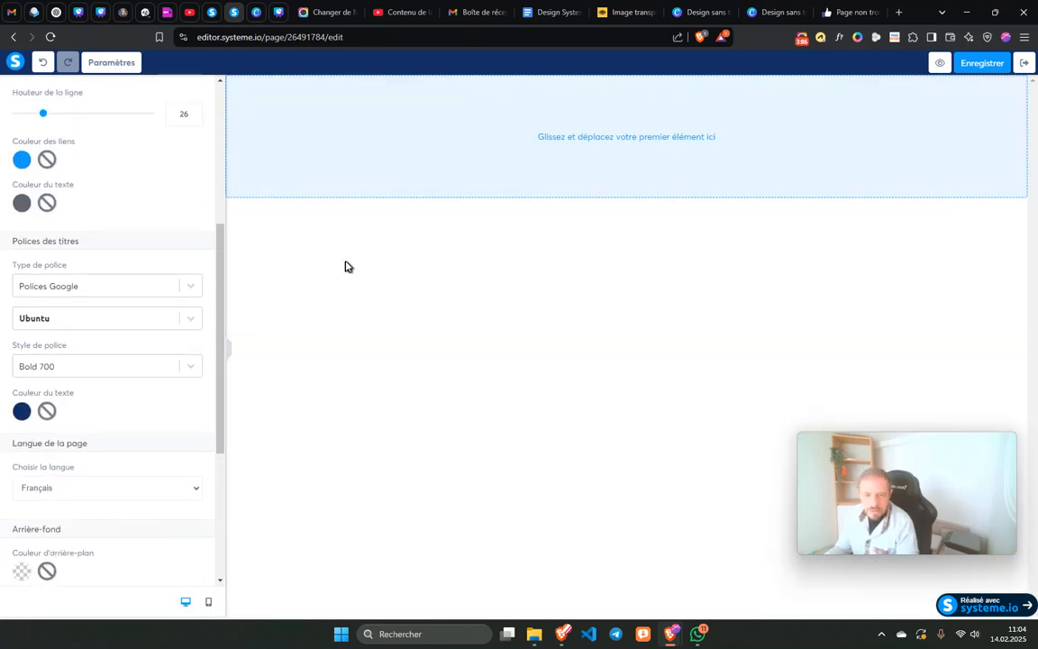
left_click(253, 144)
Insert the saved blog-demo redirection master block into the empty 404 page and check its countdown settings.
scroll(197, 148, "up", 4)
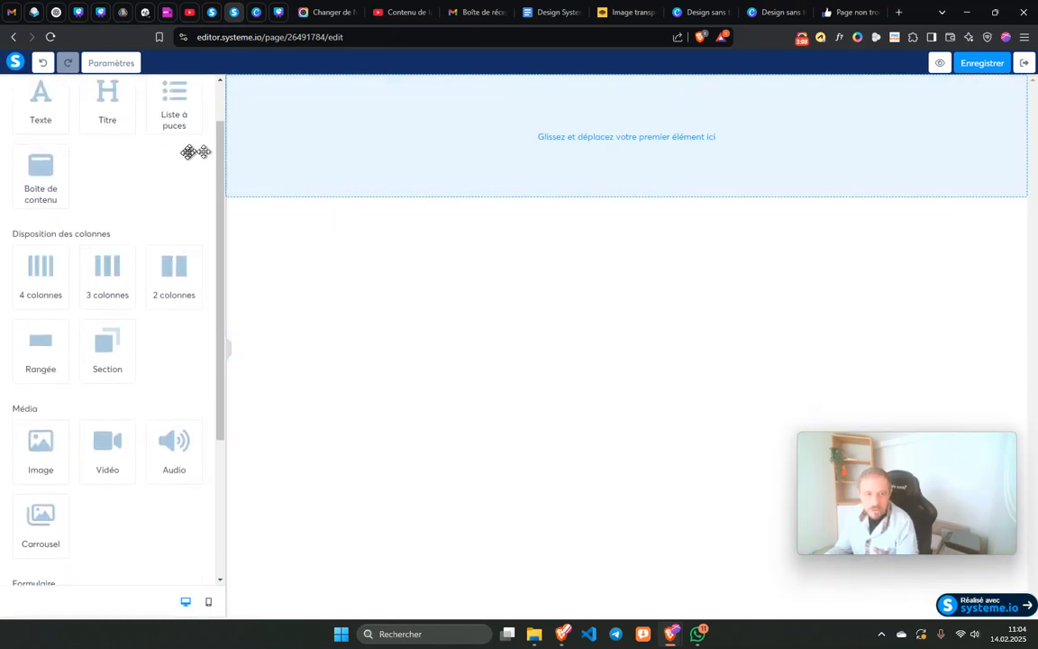
scroll(153, 90, "down", 1)
scroll(154, 90, "up", 1)
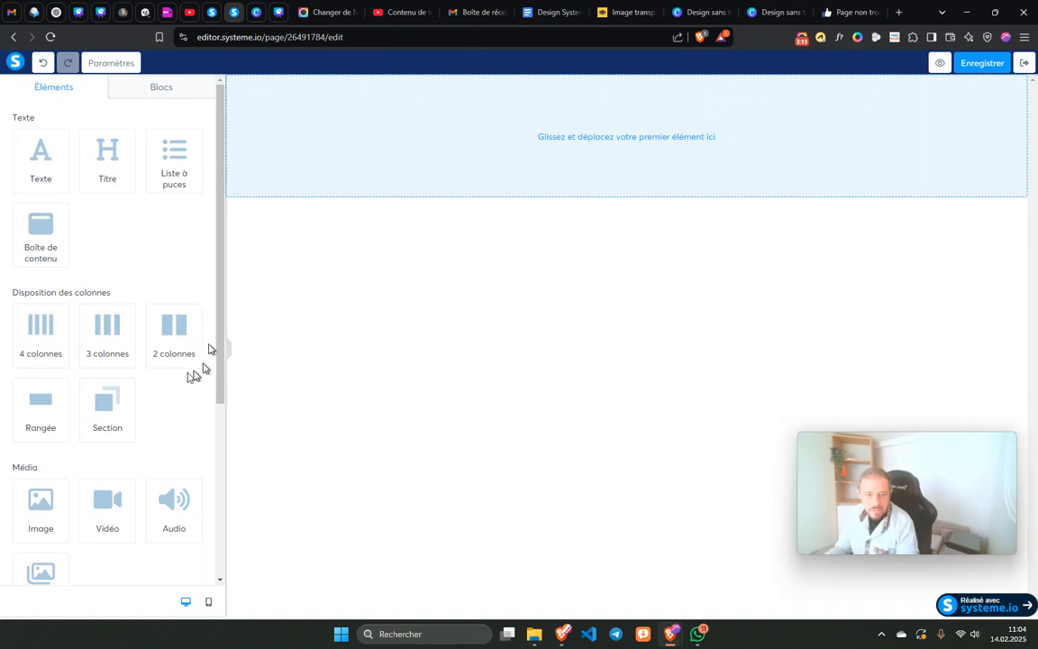
scroll(32, 343, "down", 3)
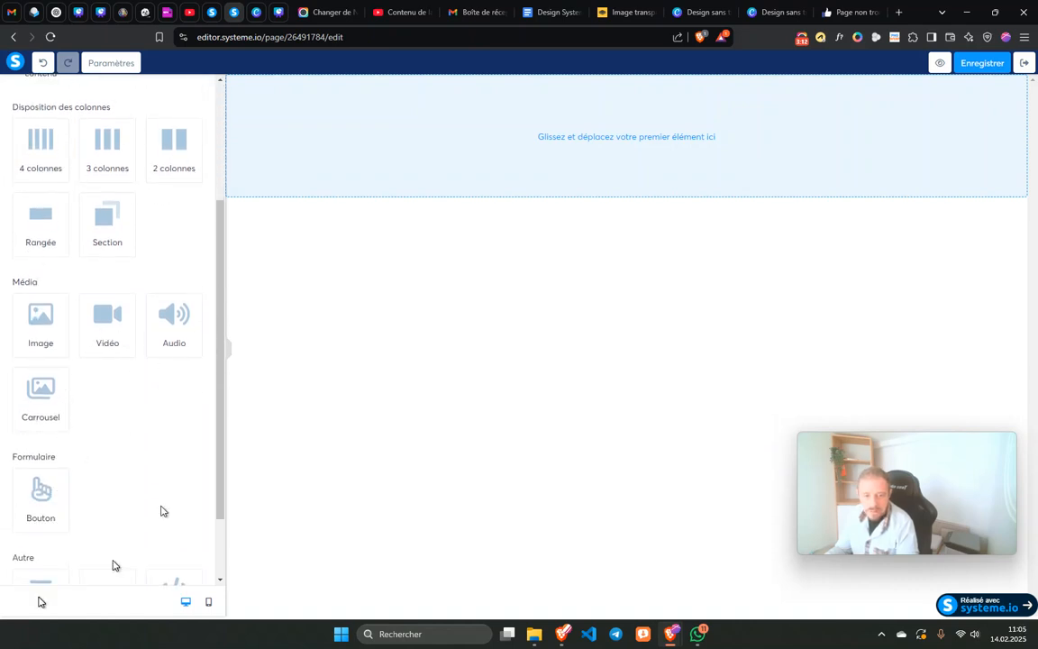
scroll(99, 423, "down", 1)
scroll(99, 424, "up", 5)
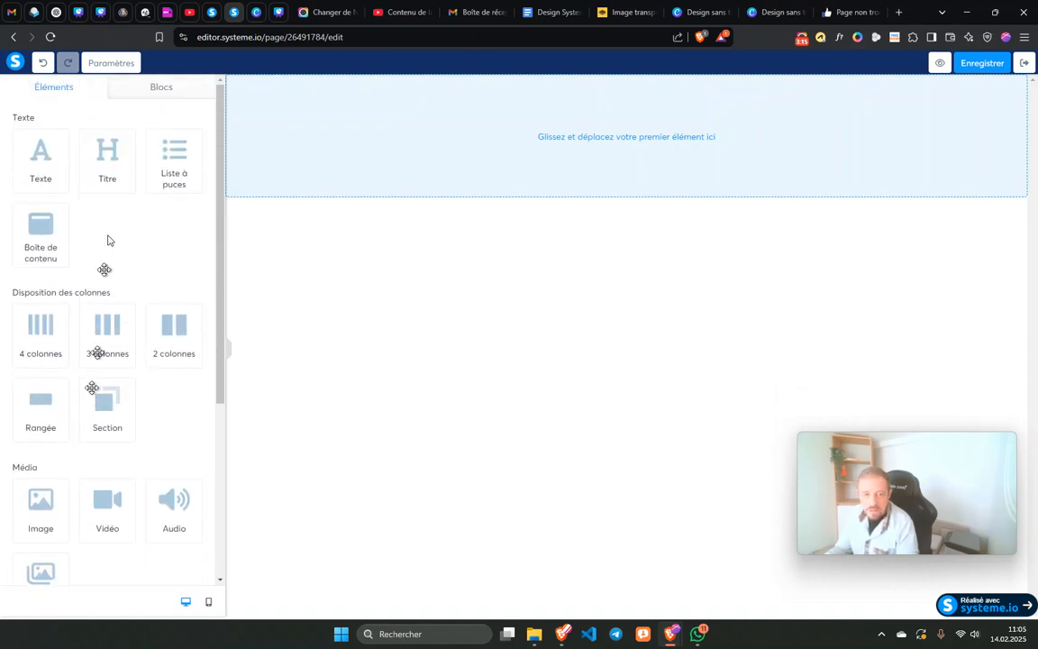
left_click(135, 96)
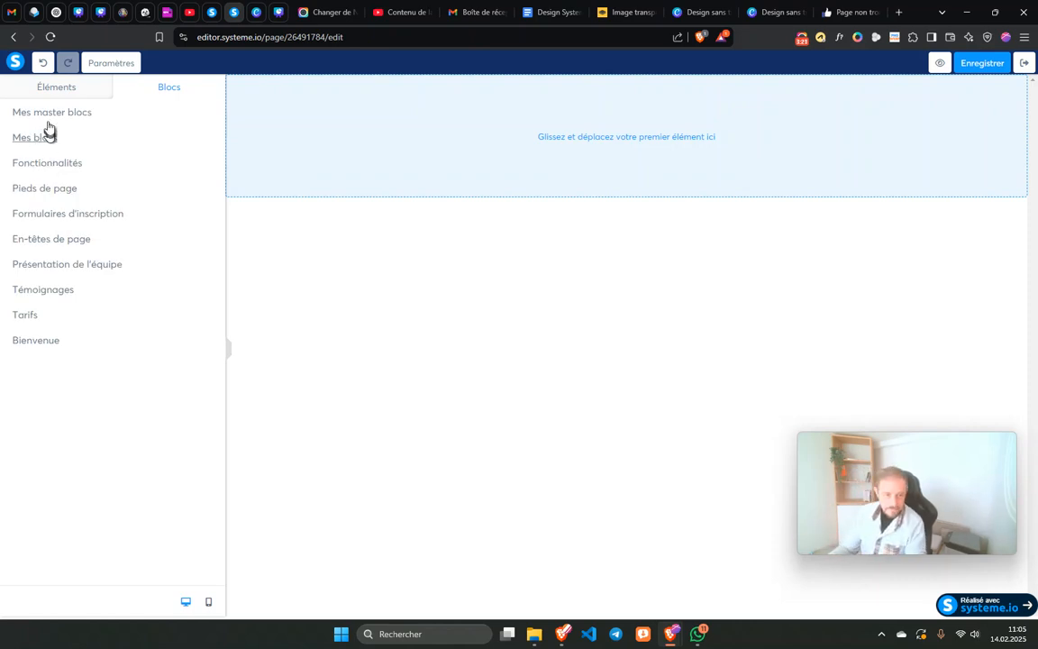
left_click(46, 116)
left_click_drag(77, 180, 475, 146)
left_click(530, 136)
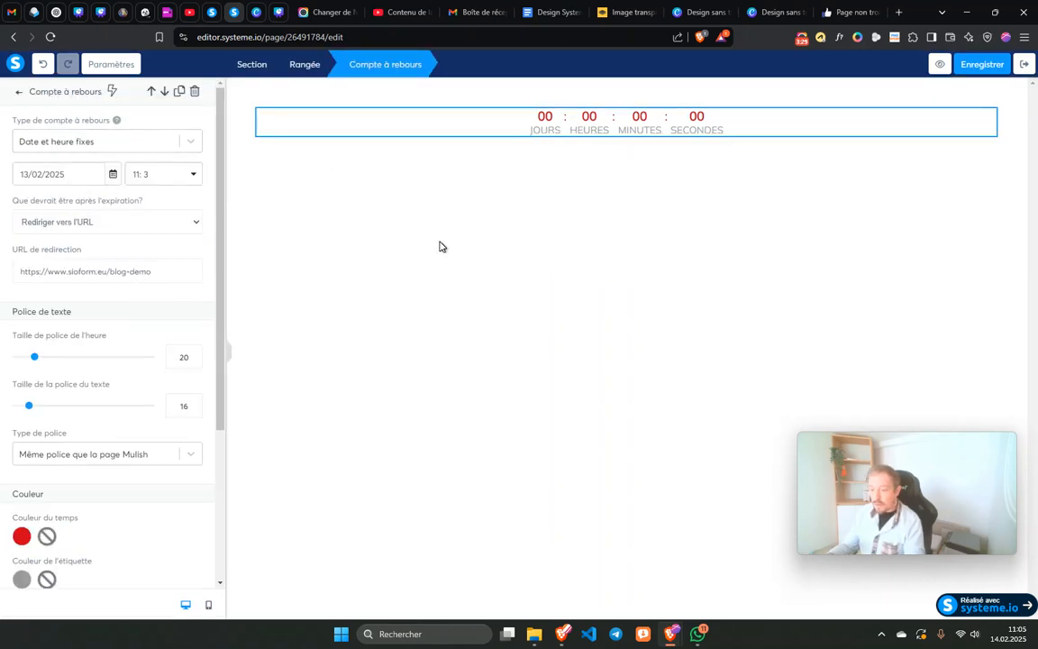
left_click(297, 151)
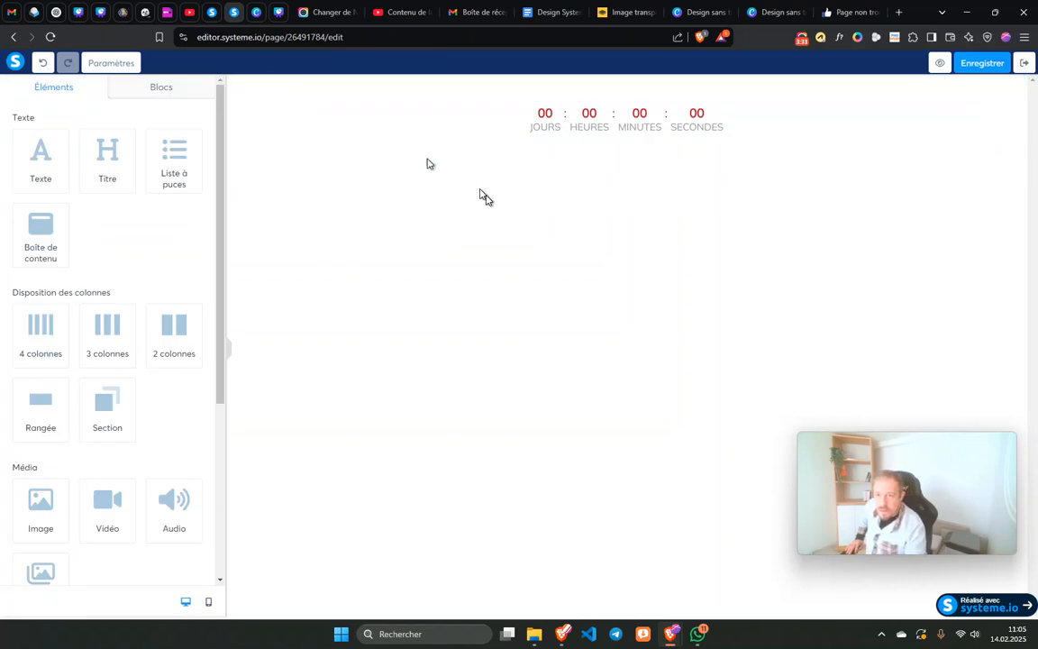
Clear the countdown's time colour and leave the 404 page editor without saving.
left_click(568, 129)
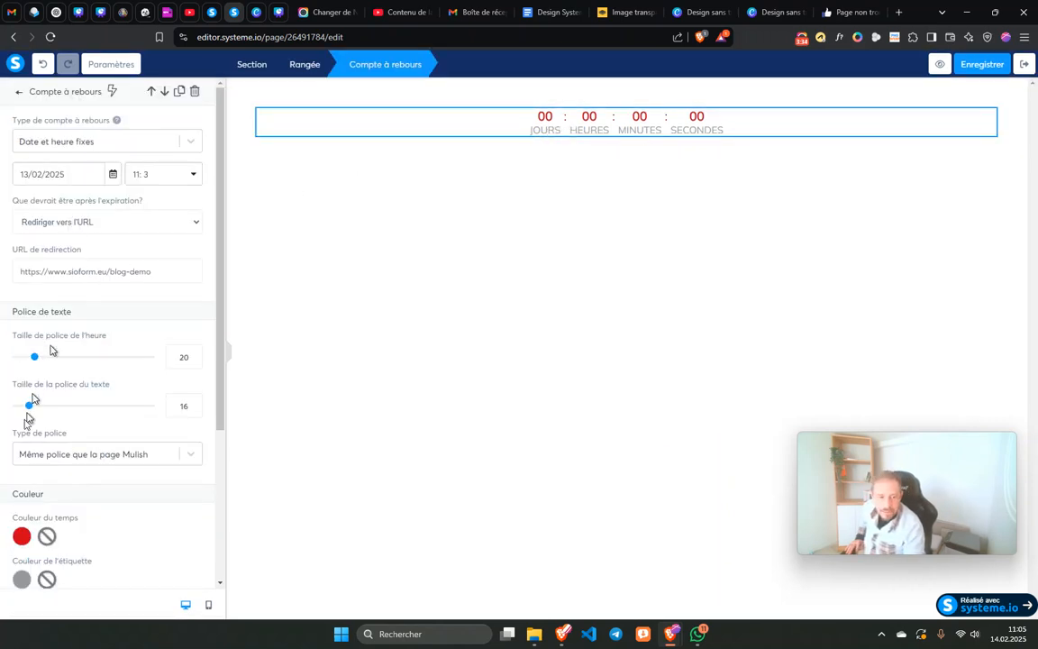
left_click(47, 537)
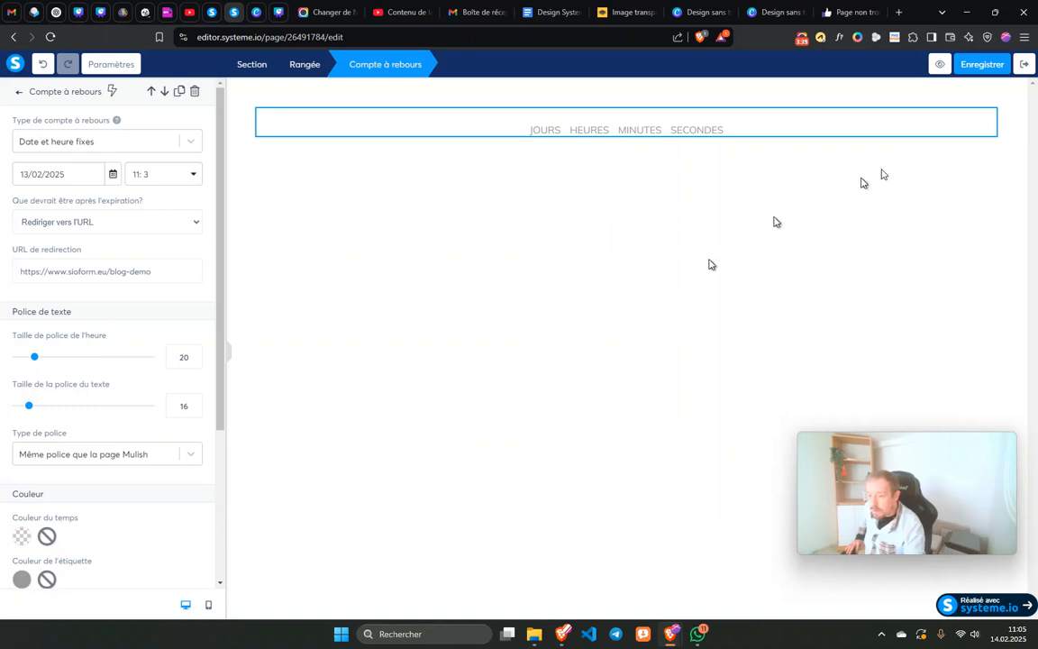
left_click(1021, 74)
left_click(493, 369)
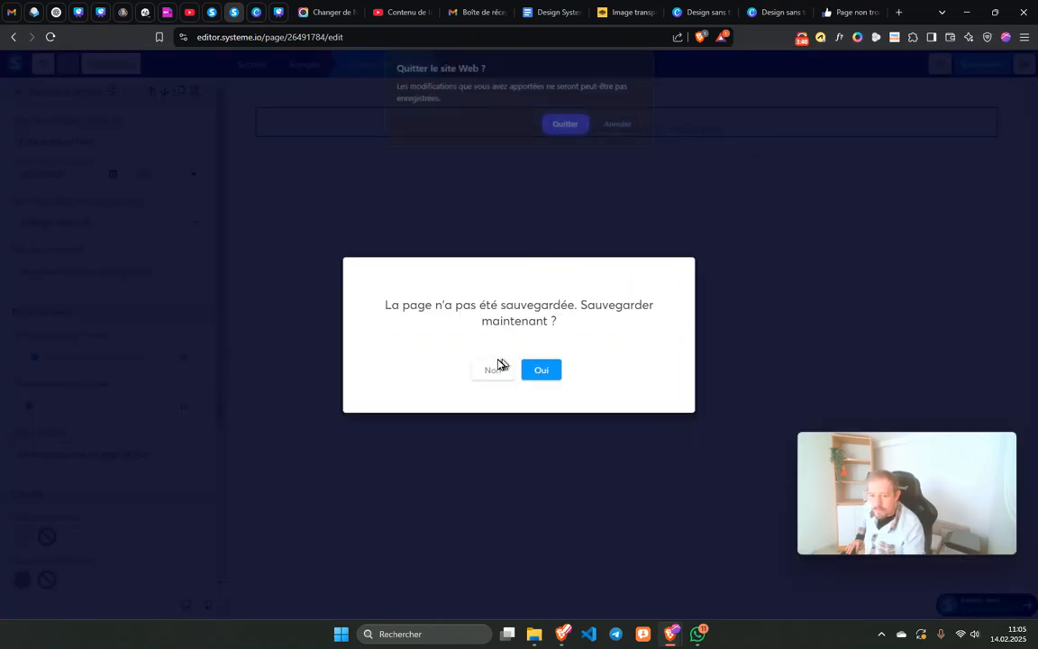
left_click(566, 126)
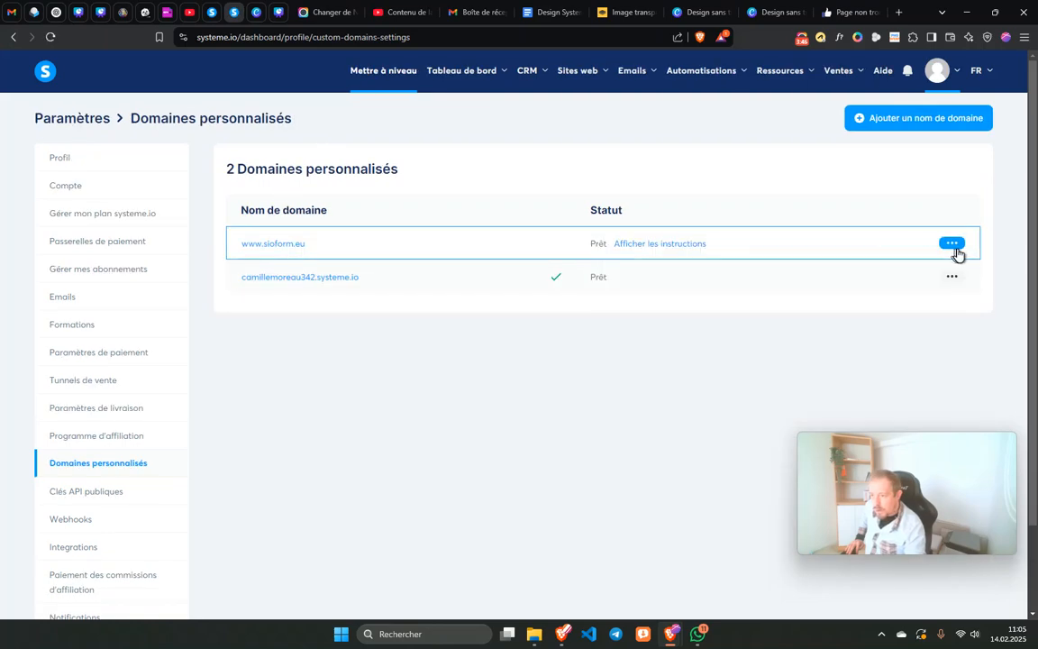
left_click(952, 243)
left_click(637, 272)
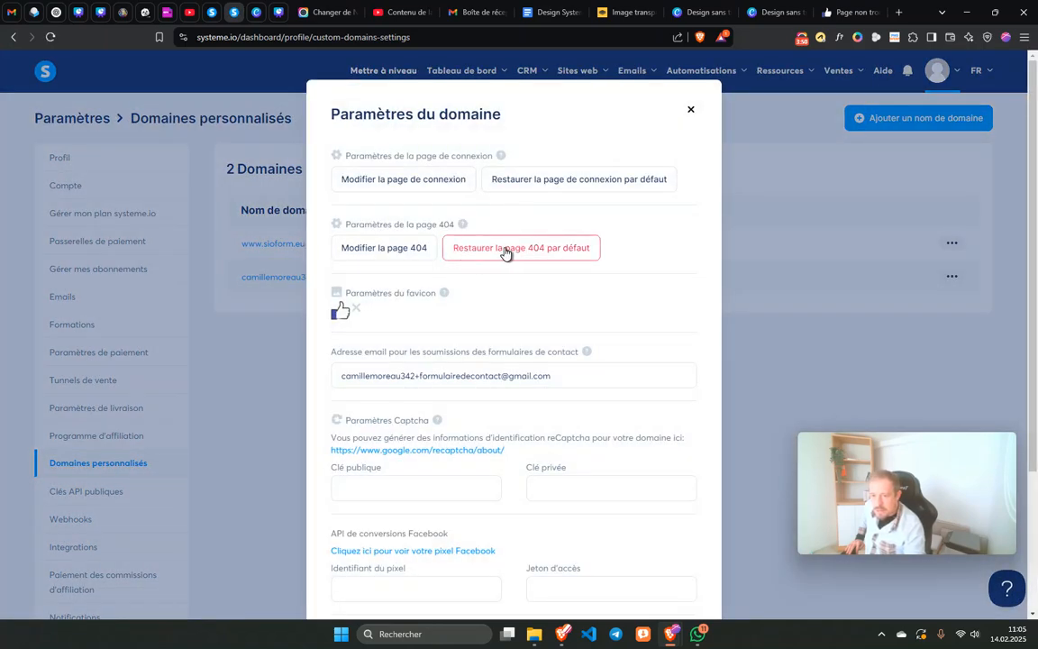
left_click(460, 243)
left_click(455, 388)
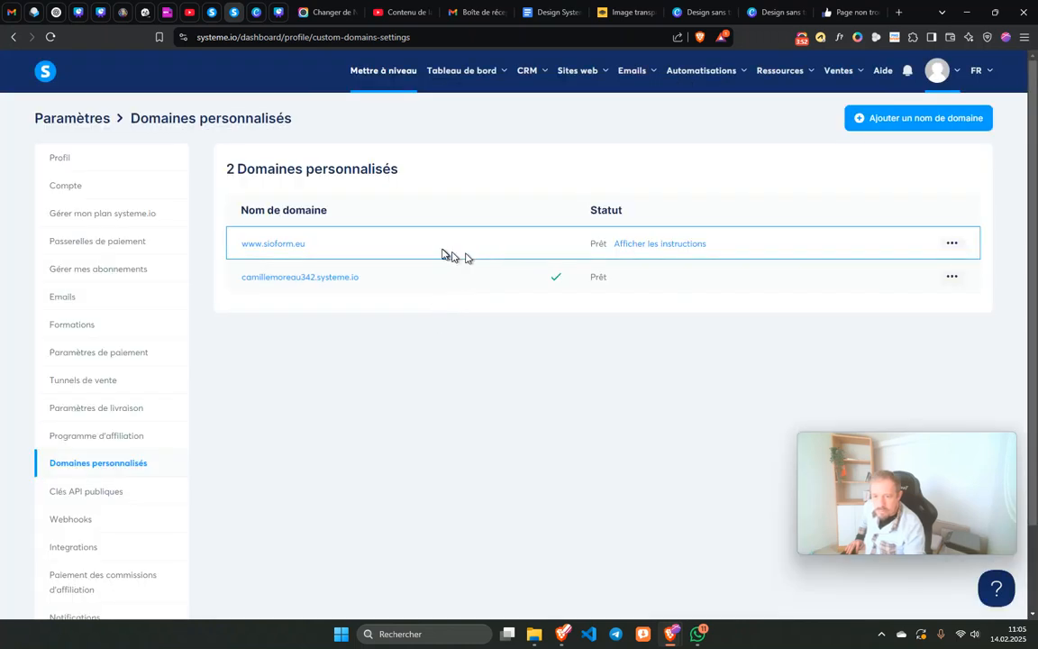
left_click(951, 244)
left_click(591, 283)
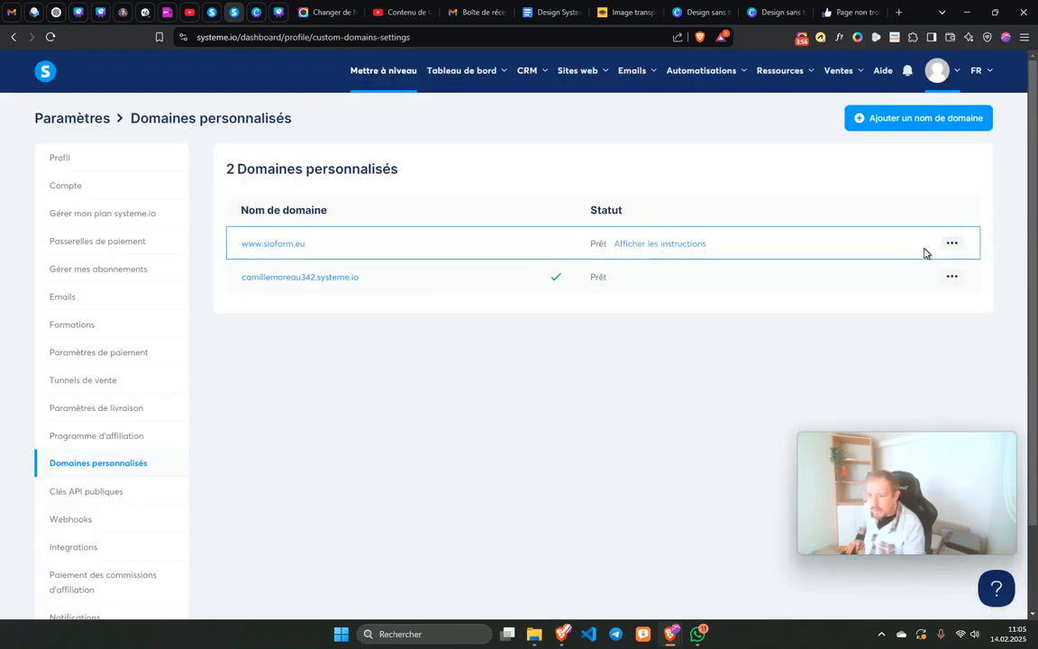